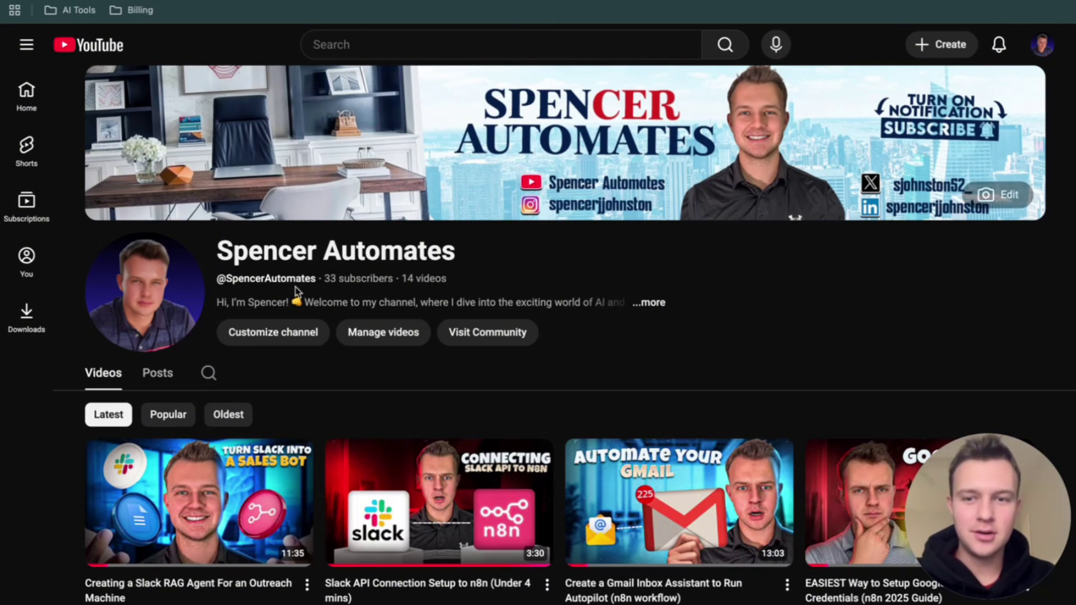
scroll(354, 340, down, 2)
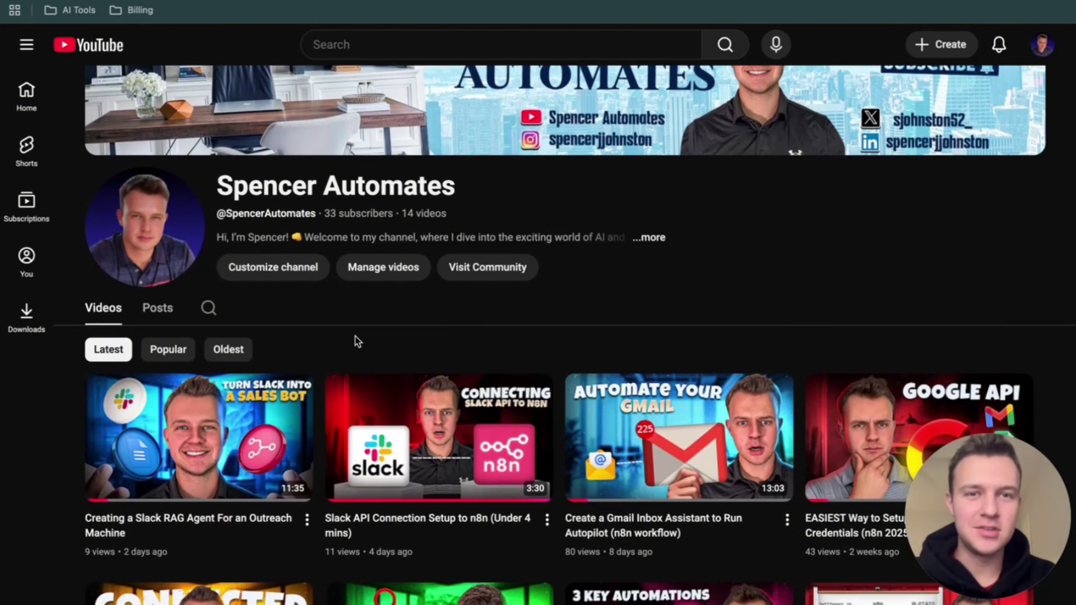
scroll(354, 341, down, 8)
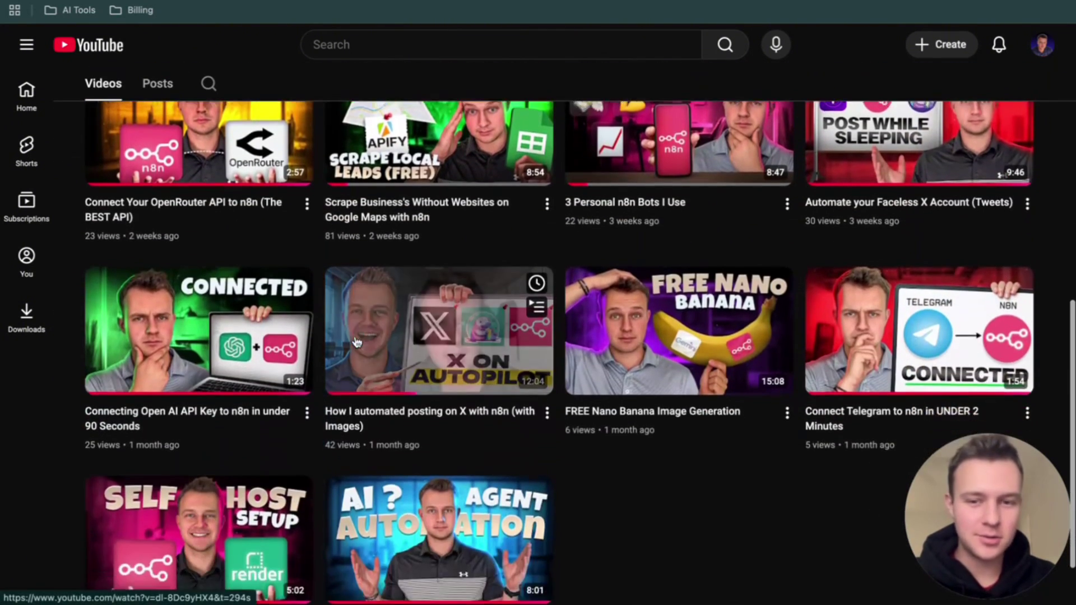
scroll(354, 341, up, 10)
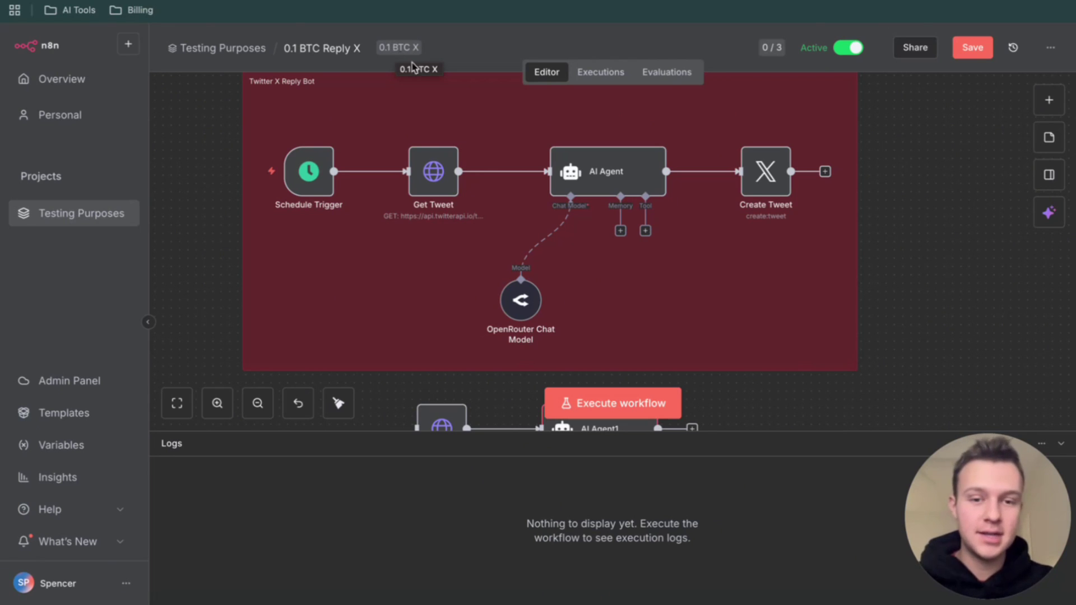
- Execute the 0.1 BTC Reply X workflow and check on X for the bot's reply under the latest Bitcoin Price post
click(600, 403)
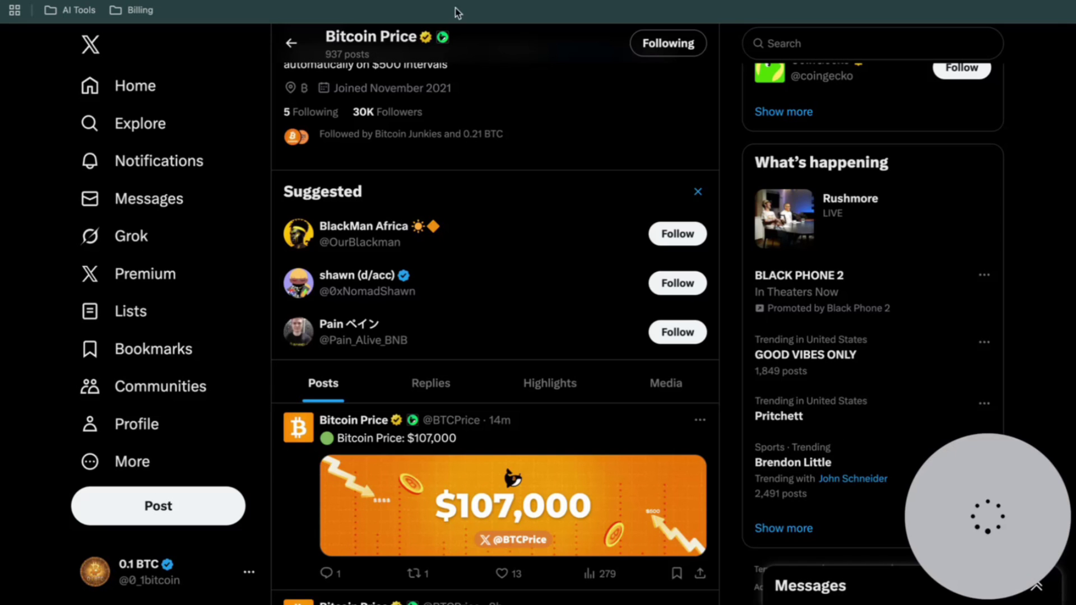
scroll(355, 395, up, 3)
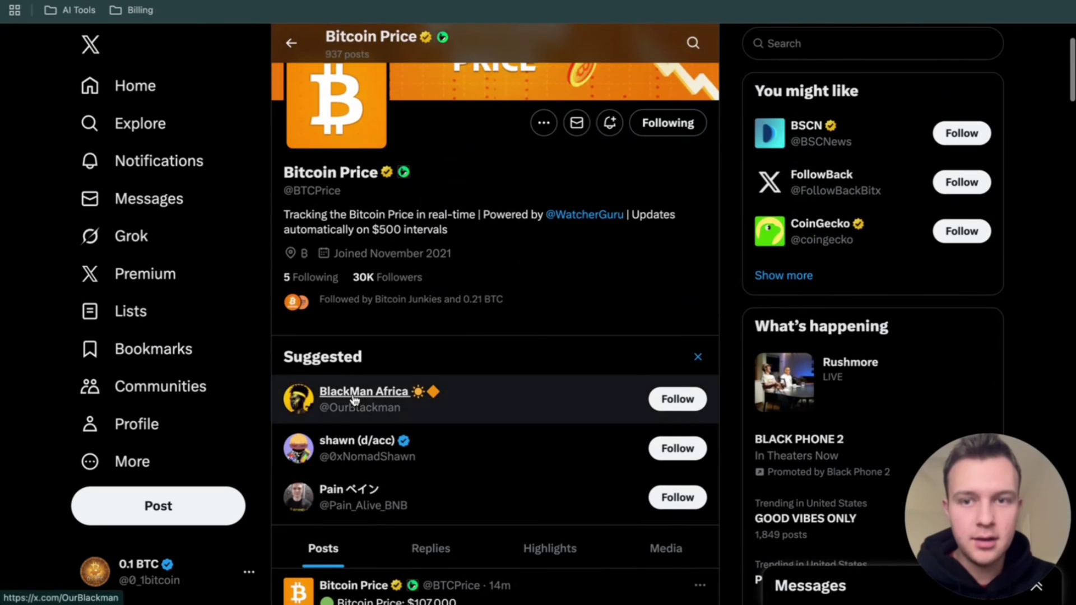
scroll(510, 361, down, 5)
click(306, 349)
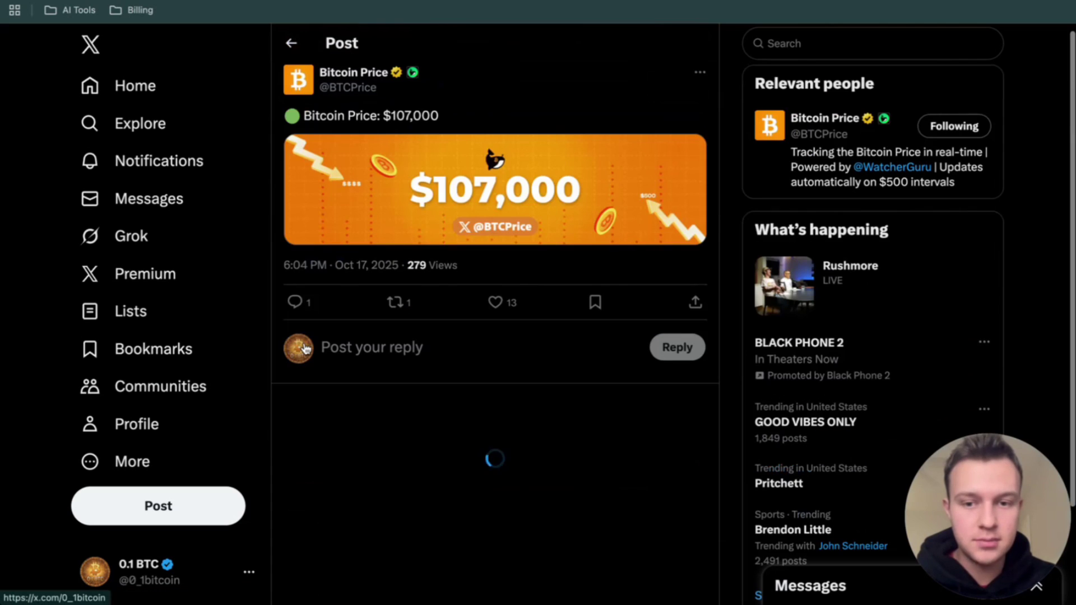
scroll(381, 320, down, 1)
scroll(383, 321, down, 1)
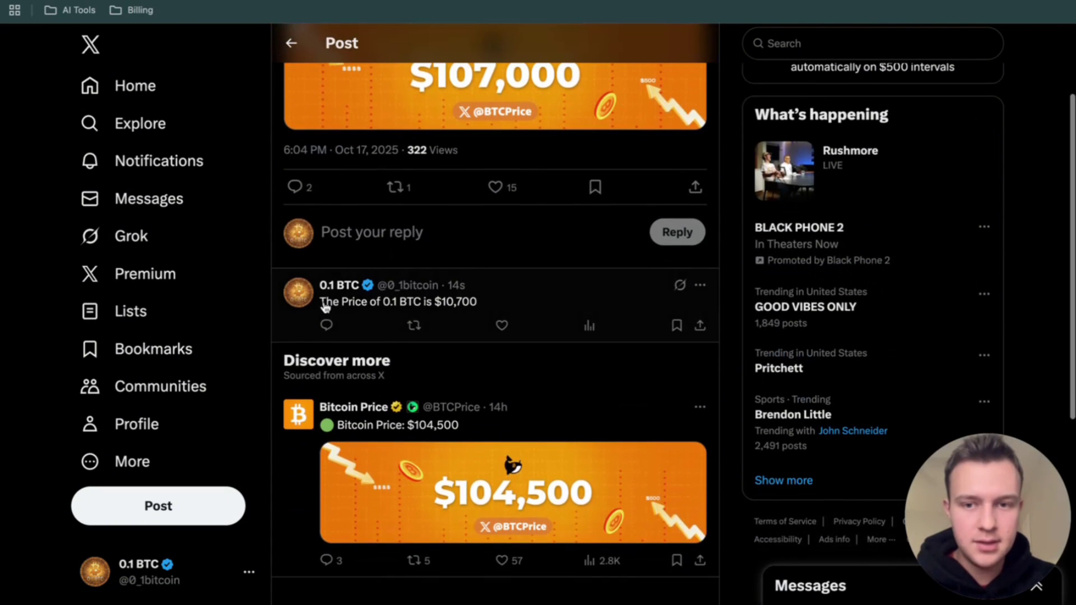
drag(321, 303, 495, 307)
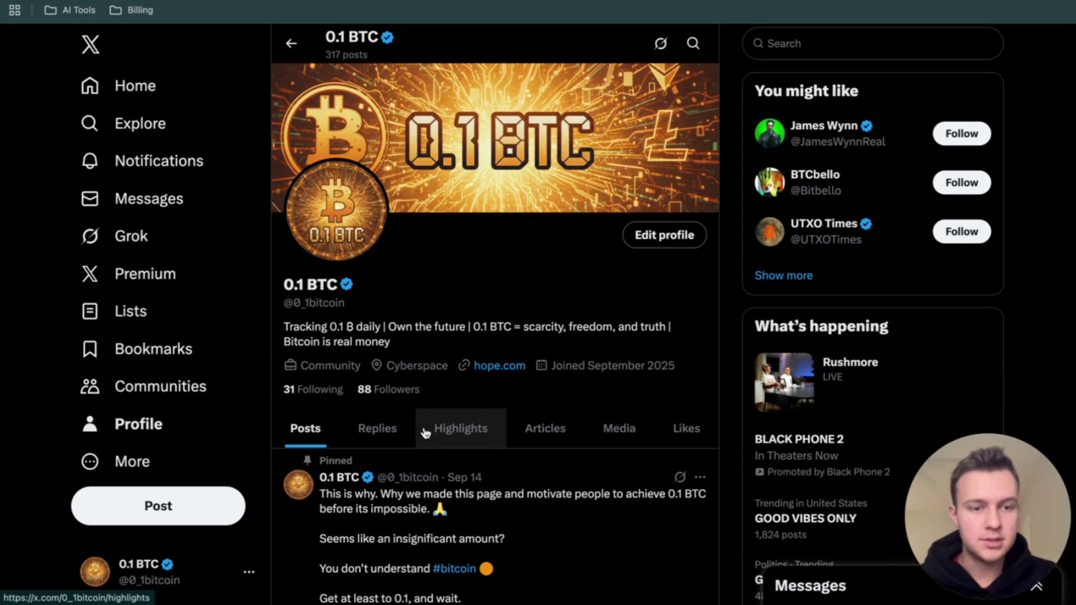
- Look through the 0.1 BTC profile on X, examining the pinned post, automated text posts and price-image posts
scroll(538, 480, down, 10)
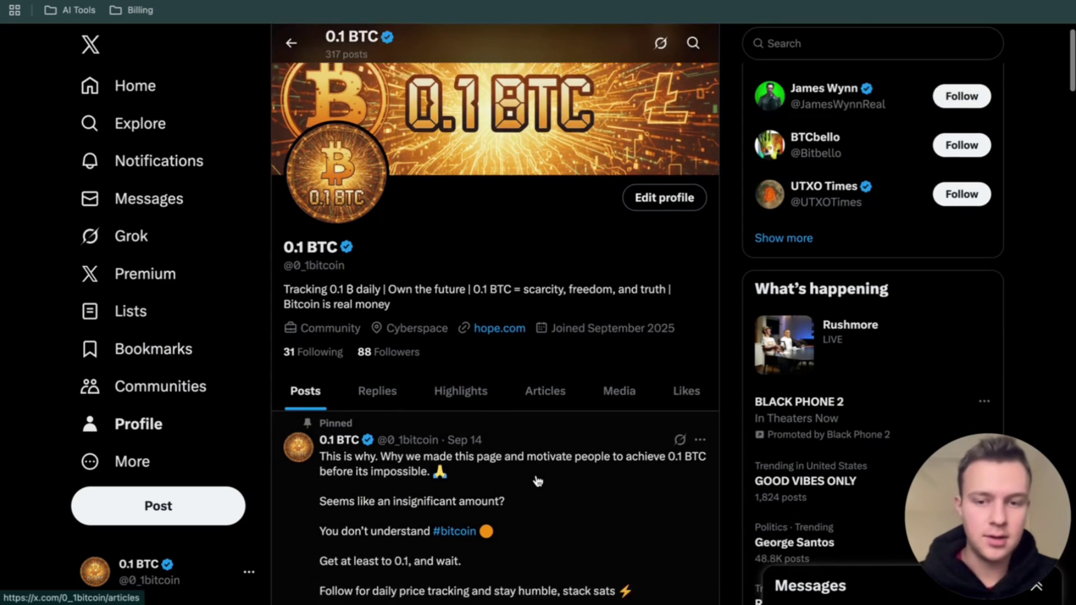
scroll(537, 481, down, 3)
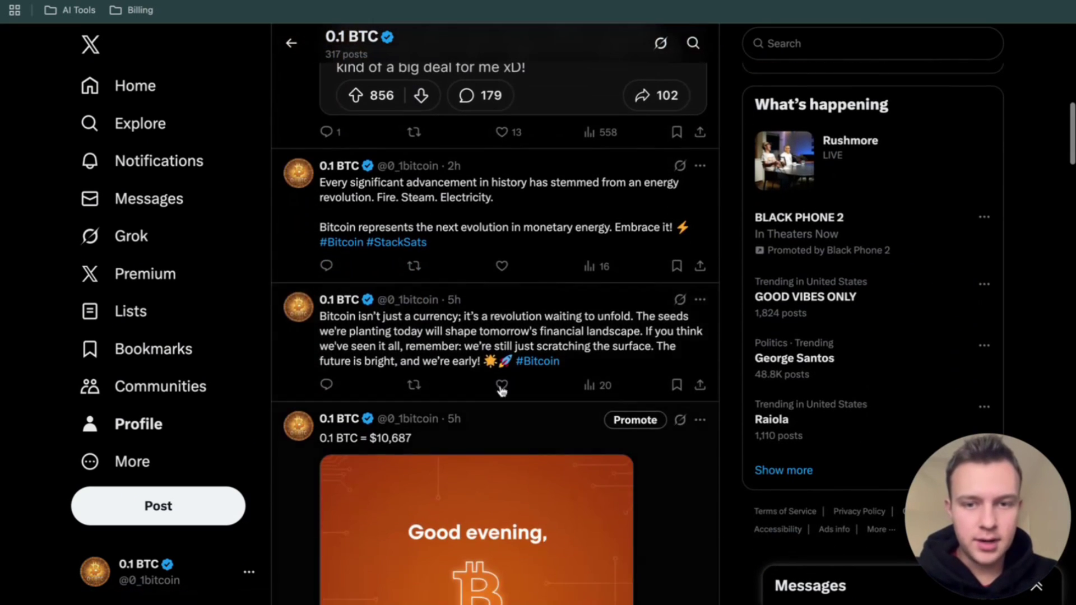
scroll(475, 365, down, 4)
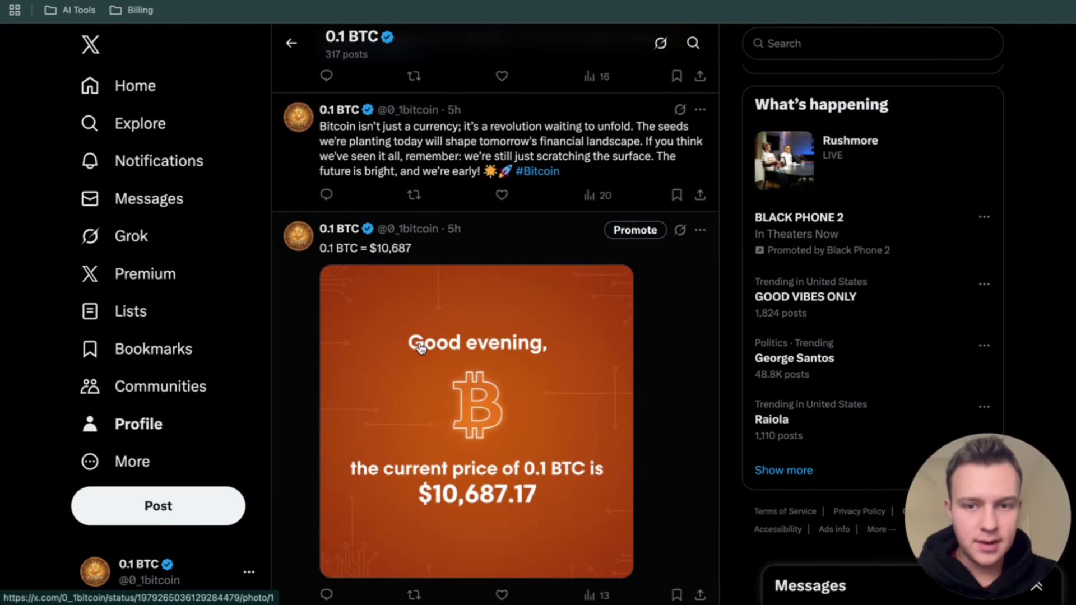
scroll(409, 292, down, 15)
scroll(421, 348, down, 17)
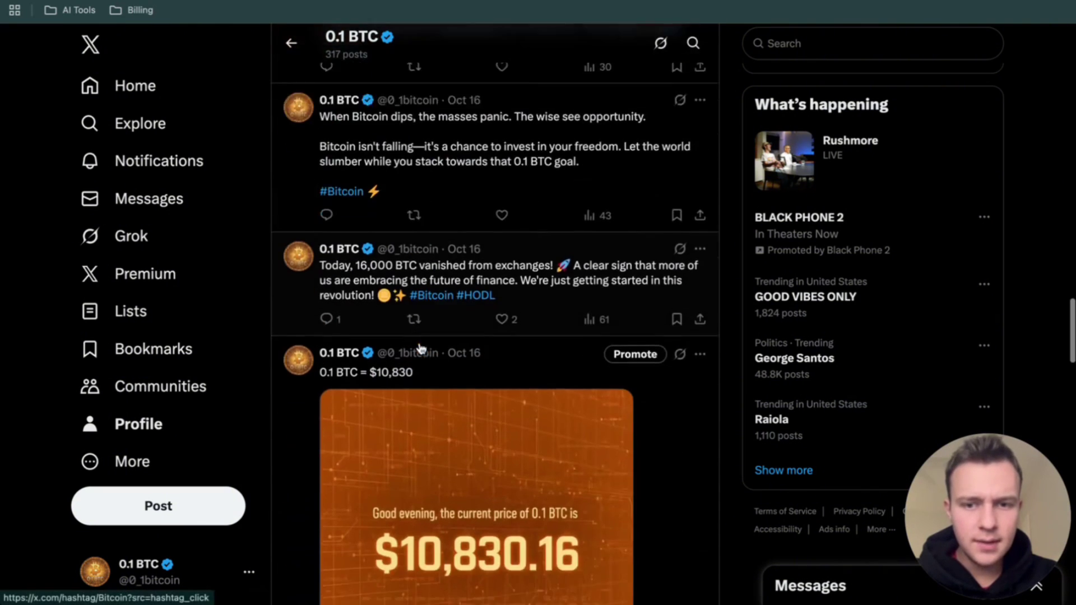
scroll(462, 378, down, 18)
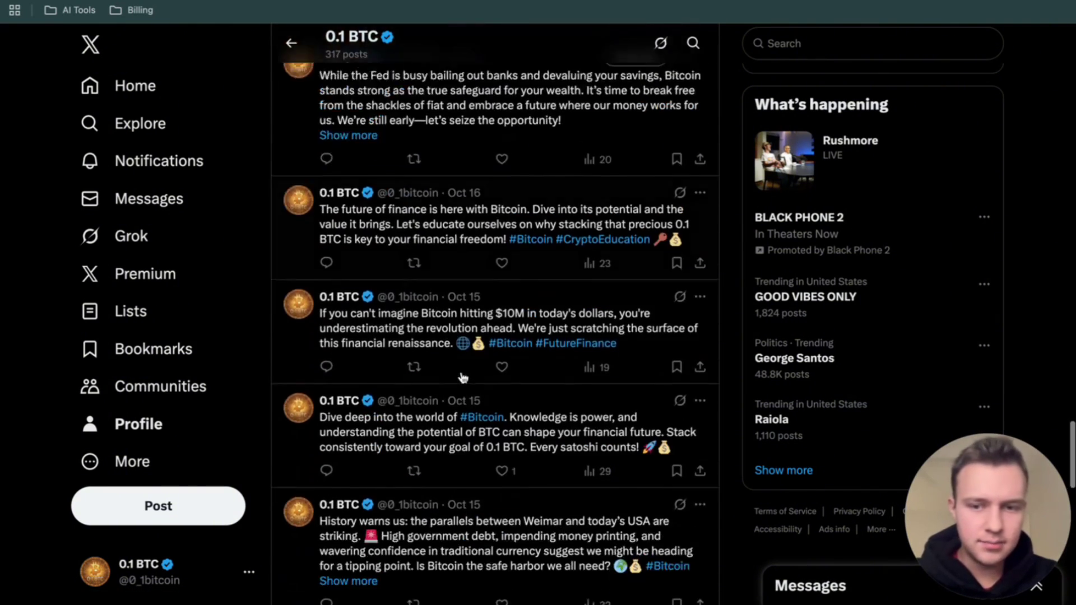
scroll(485, 340, down, 18)
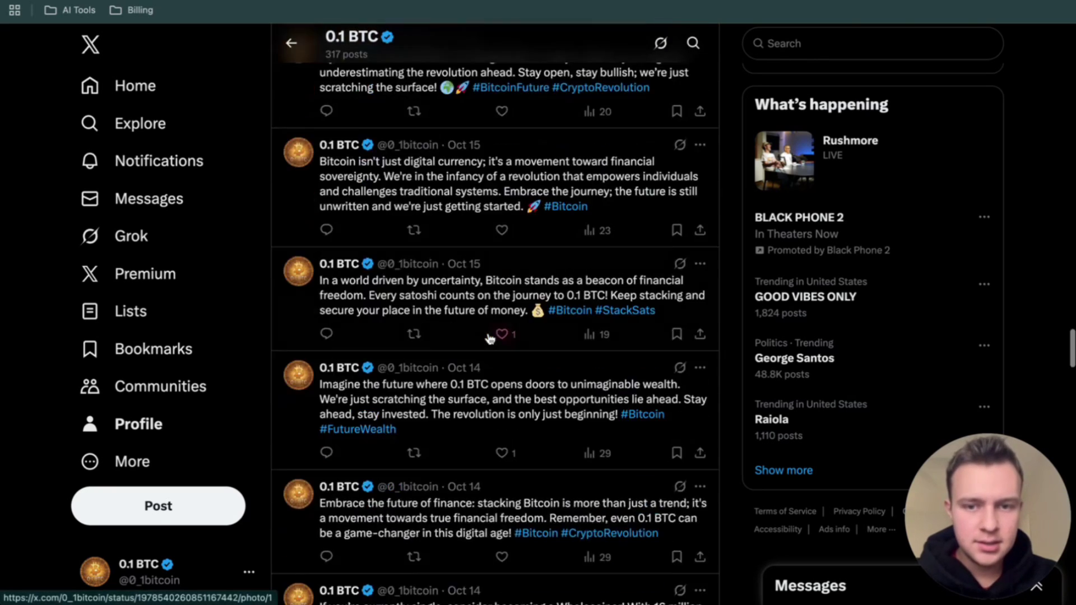
scroll(478, 223, down, 17)
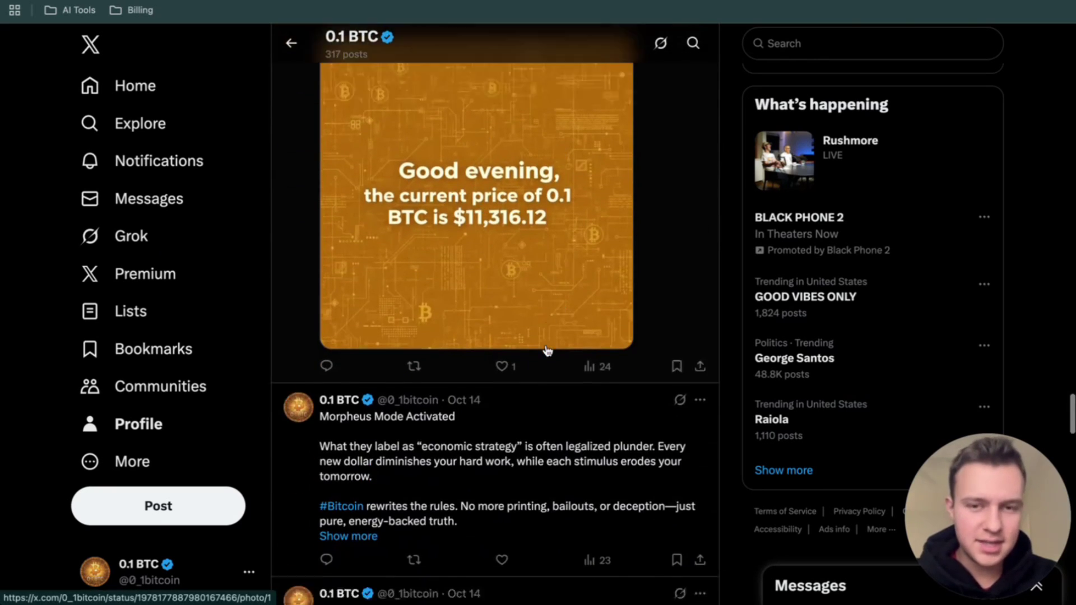
scroll(548, 351, up, 20)
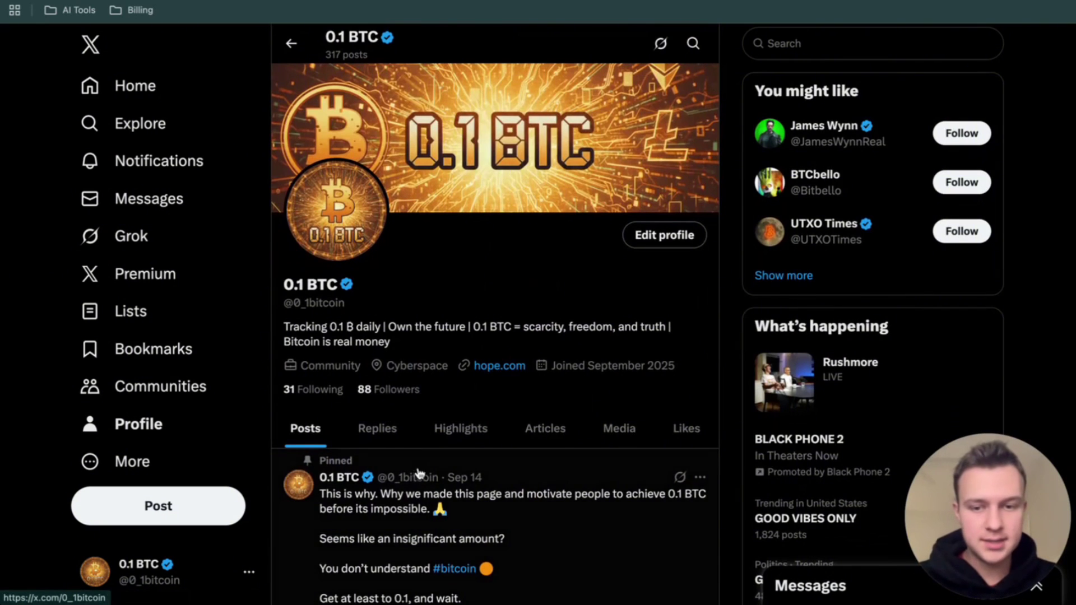
scroll(370, 395, down, 3)
scroll(454, 485, down, 3)
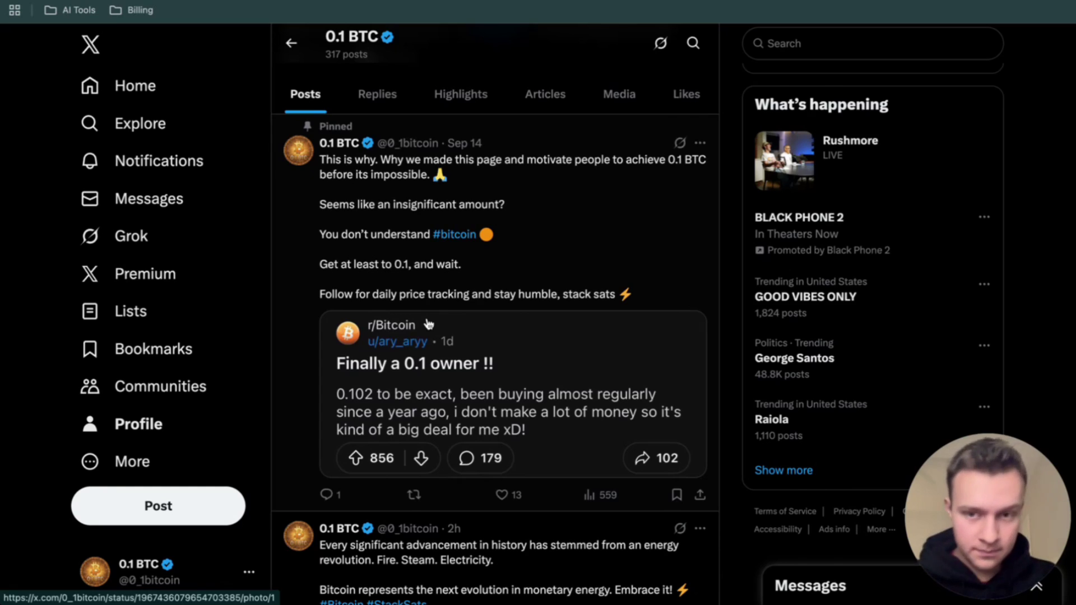
scroll(345, 258, up, 5)
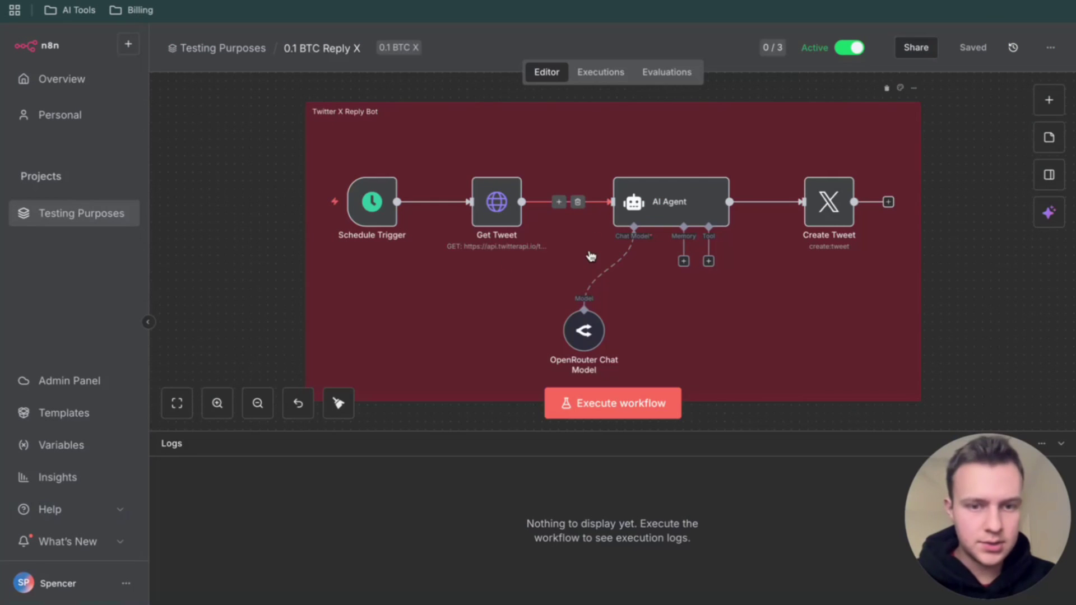
- Add a manual trigger node to the n8n workflow and place it below the Twitter X Reply Bot group
scroll(332, 159, down, 1)
scroll(388, 240, down, 3)
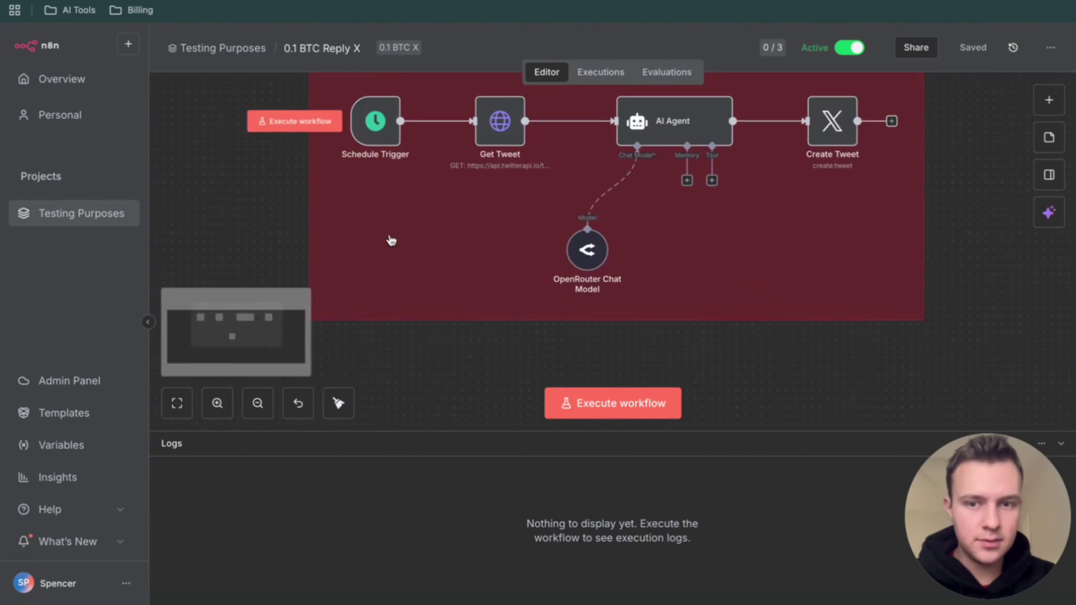
right_click(408, 338)
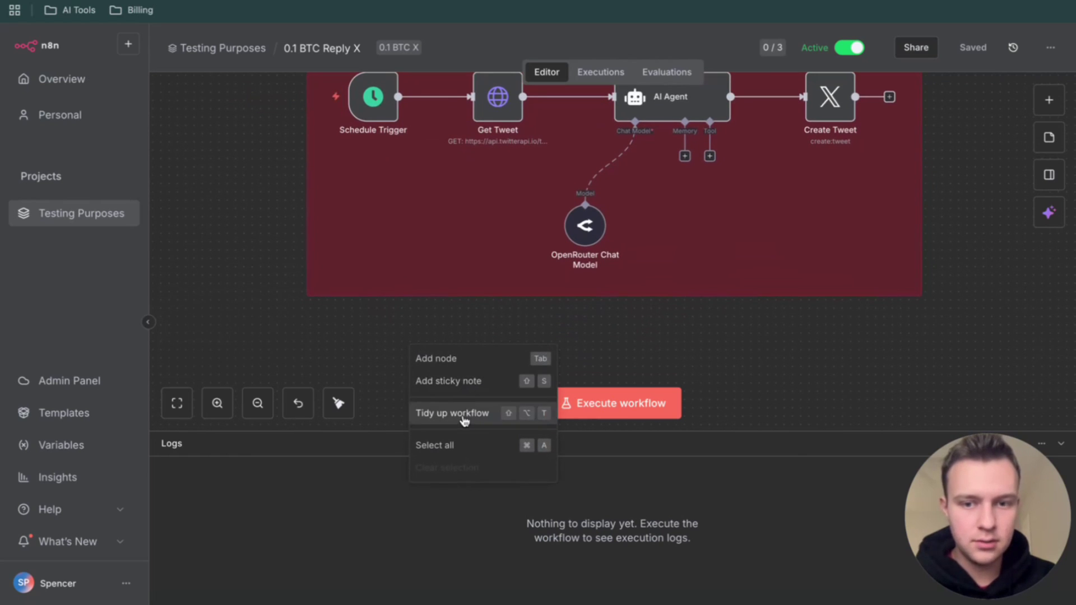
click(479, 358)
click(863, 533)
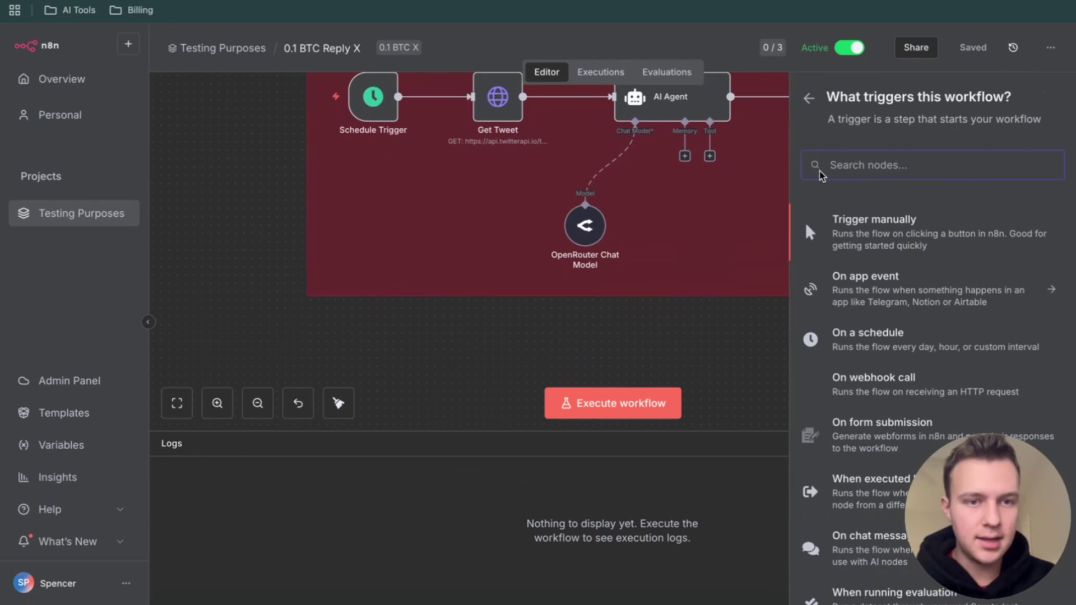
click(805, 222)
drag(446, 193, 379, 188)
- Duplicate the Get Tweet node on the canvas for use with the manual trigger
scroll(461, 188, up, 6)
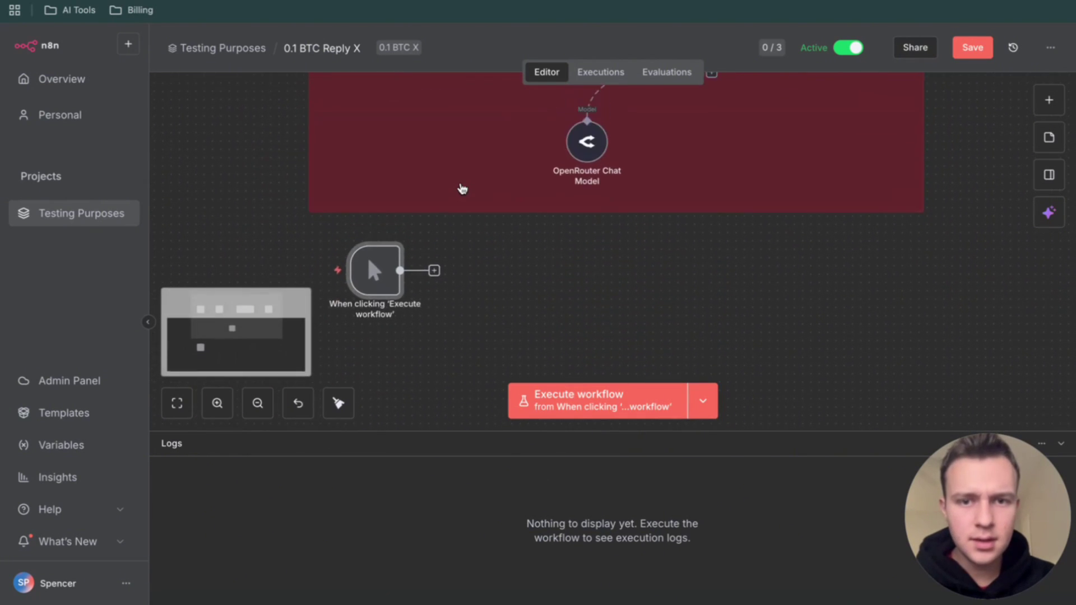
click(503, 97)
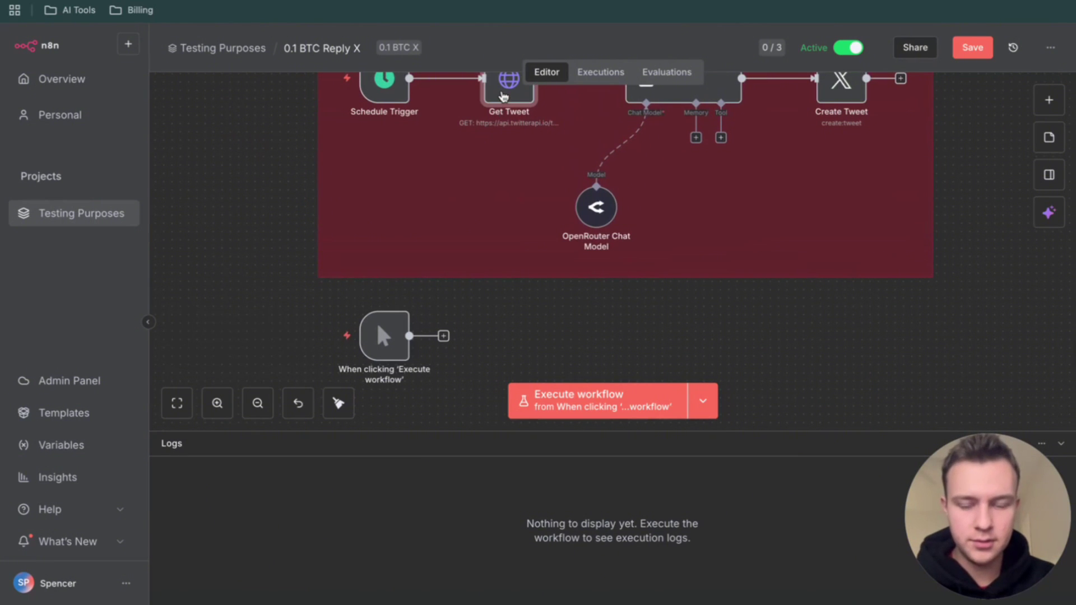
key(ctrl+c)
key(ctrl+v)
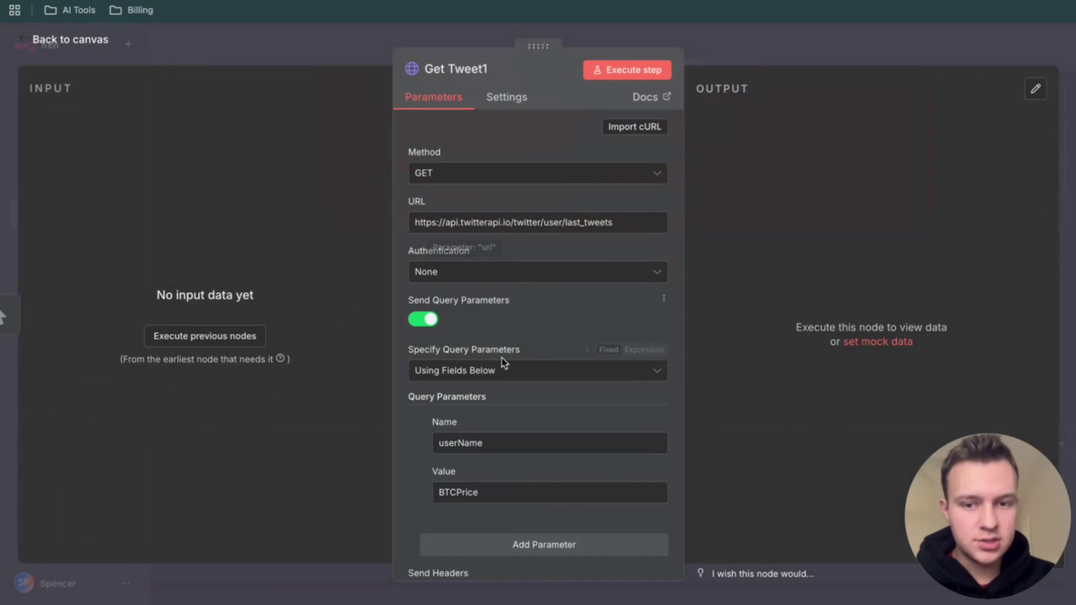
- Switch to the twitterapi.io dashboard and review the credit balance, credit bonuses, recent recharges and credit consumption
mouse_move(476, 1)
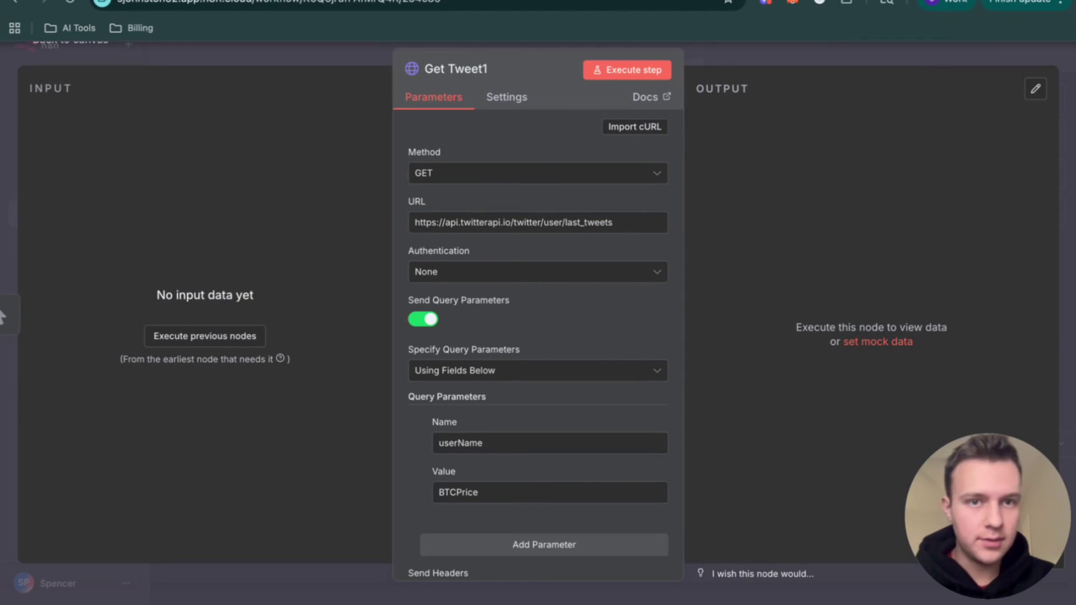
click(314, 1)
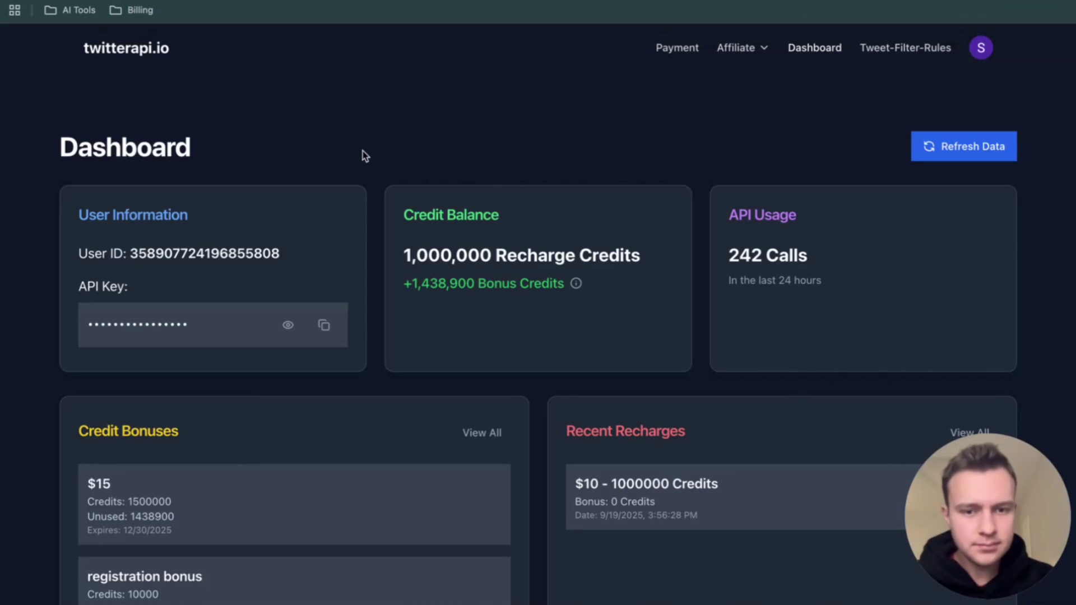
scroll(457, 278, down, 3)
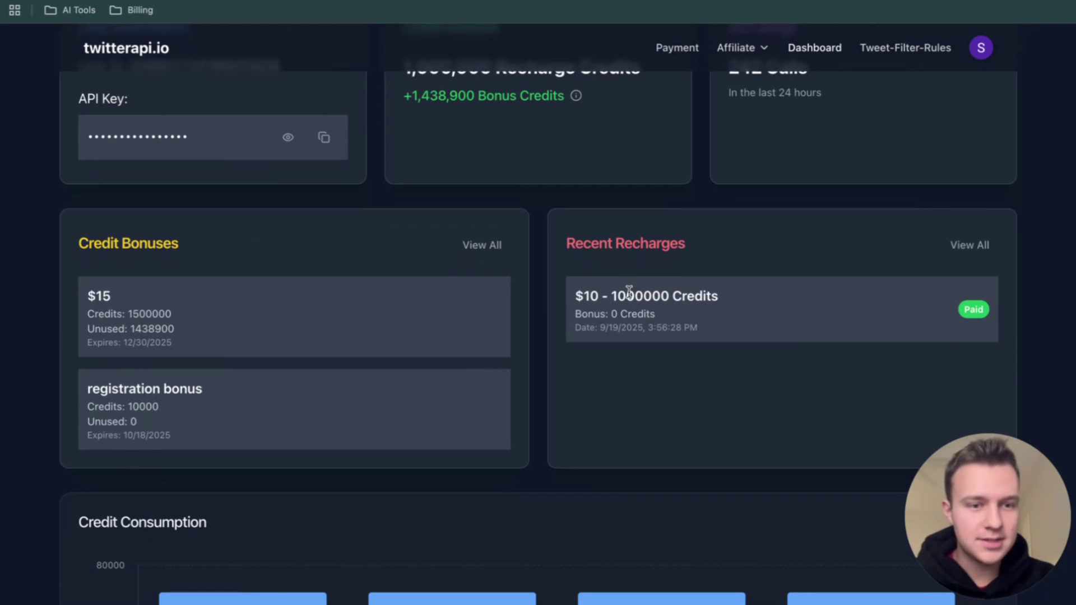
scroll(613, 355, down, 5)
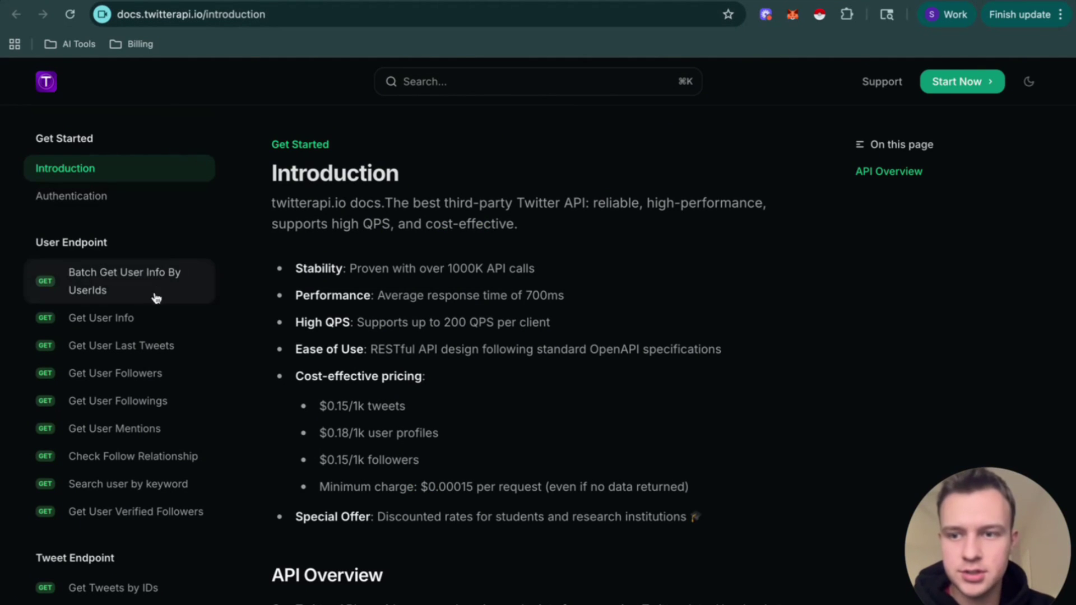
- Open the Get User Last Tweets endpoint in the twitterapi.io docs and examine its authorization and query fields in the request tester
click(145, 313)
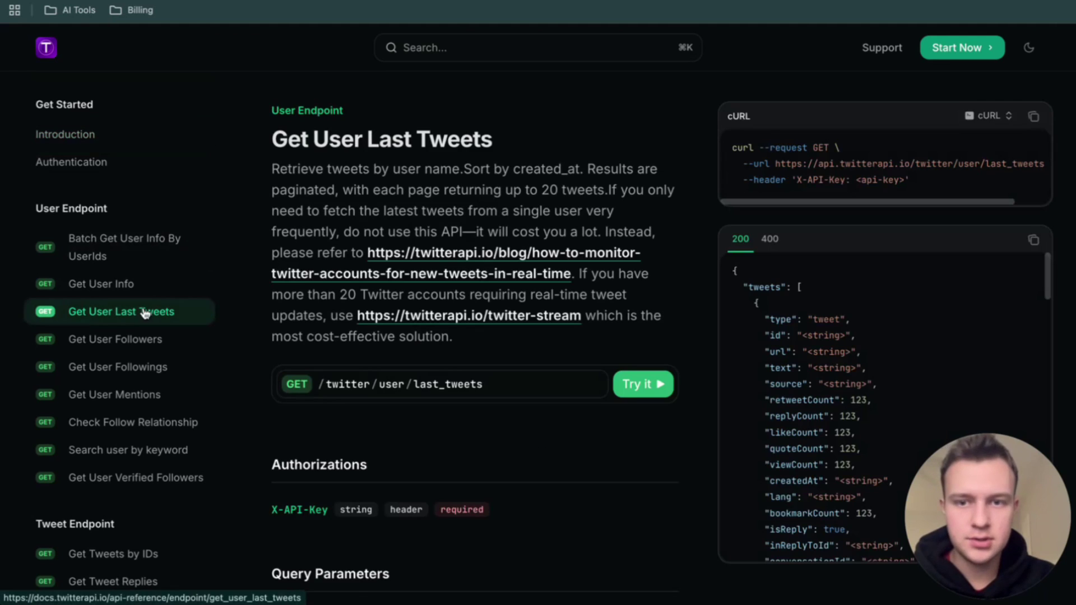
scroll(473, 266, down, 2)
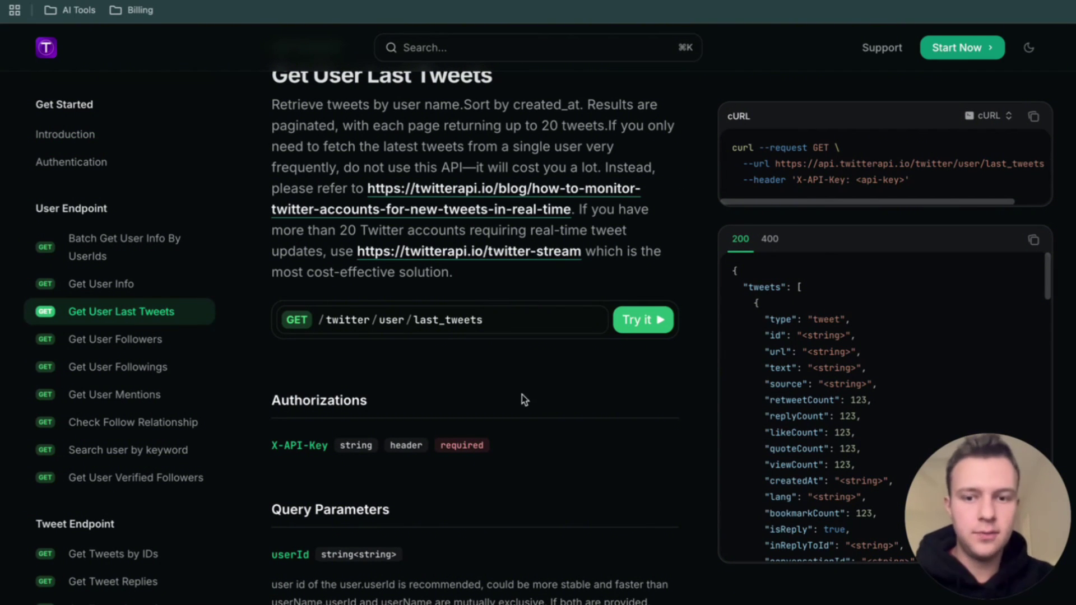
click(628, 321)
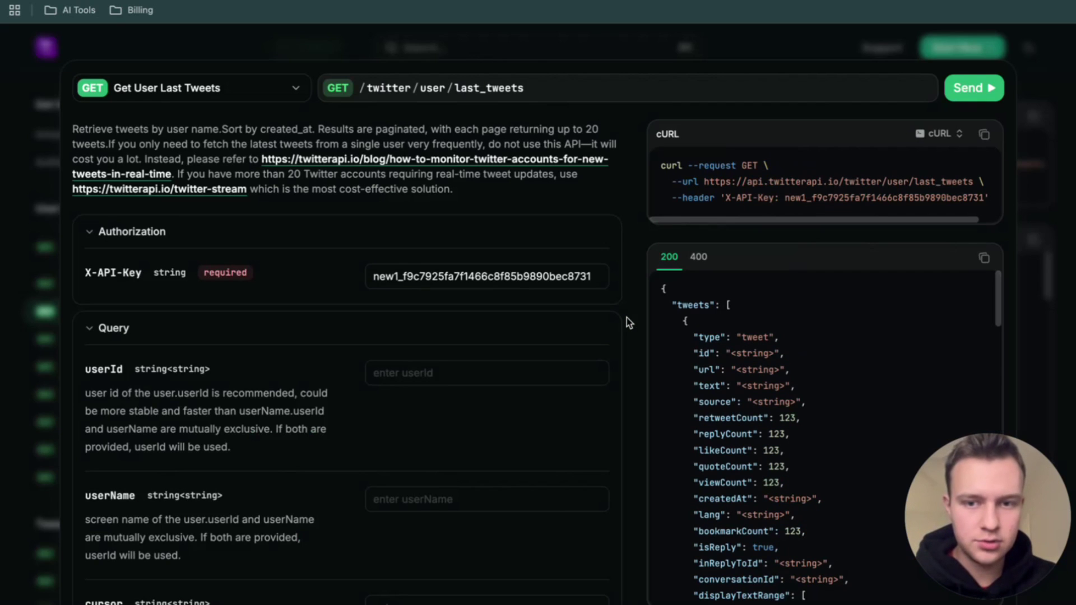
scroll(381, 281, down, 2)
click(385, 293)
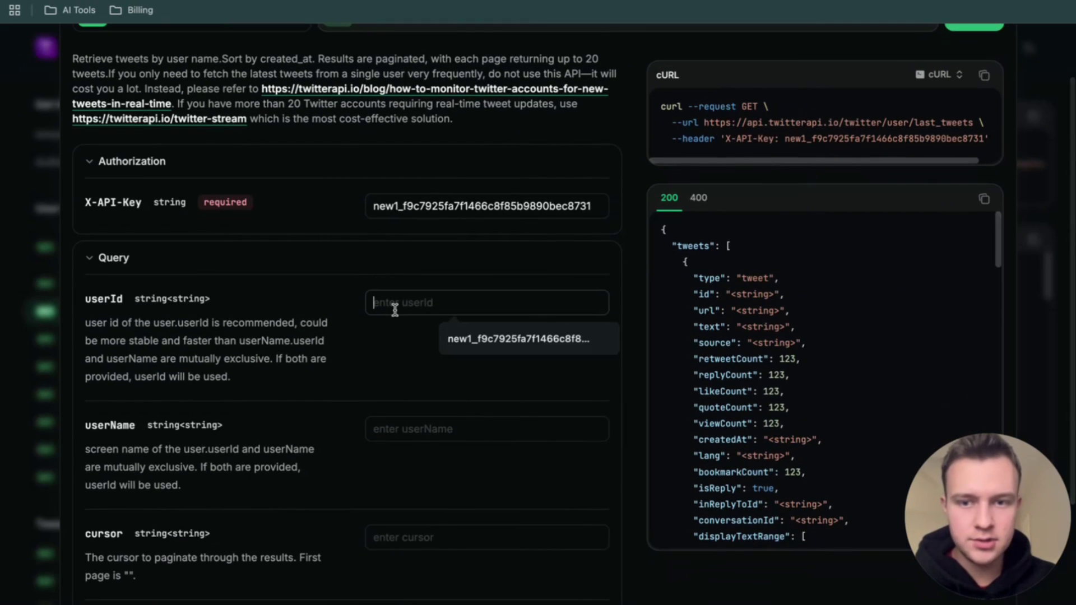
click(374, 352)
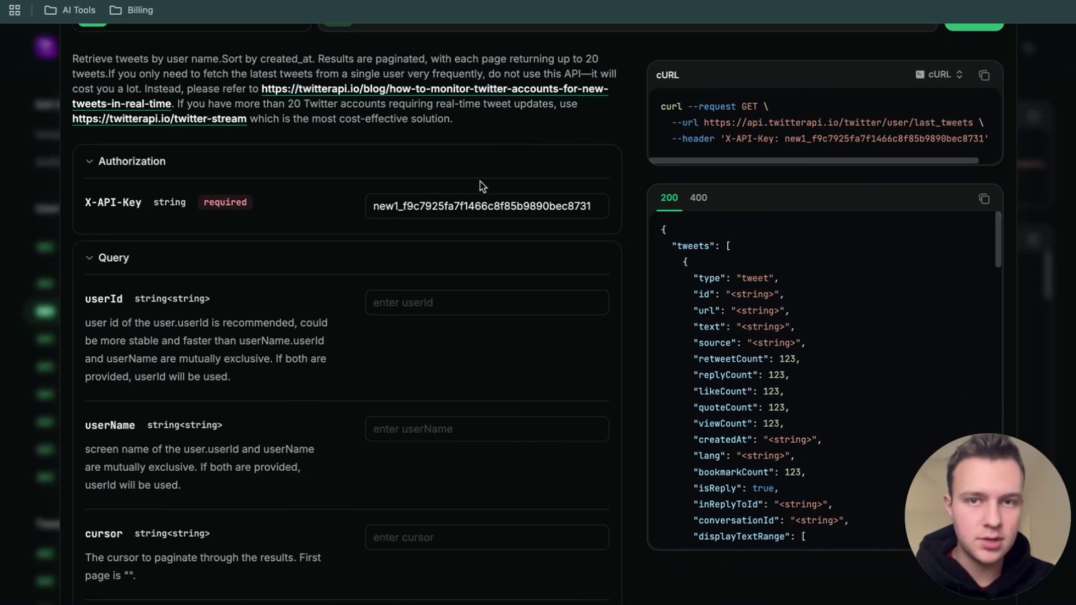
- Switch to the 0.1 BTC profile on X and browse its replies to find a reply to a Bitcoin Price tweet
click(442, 1)
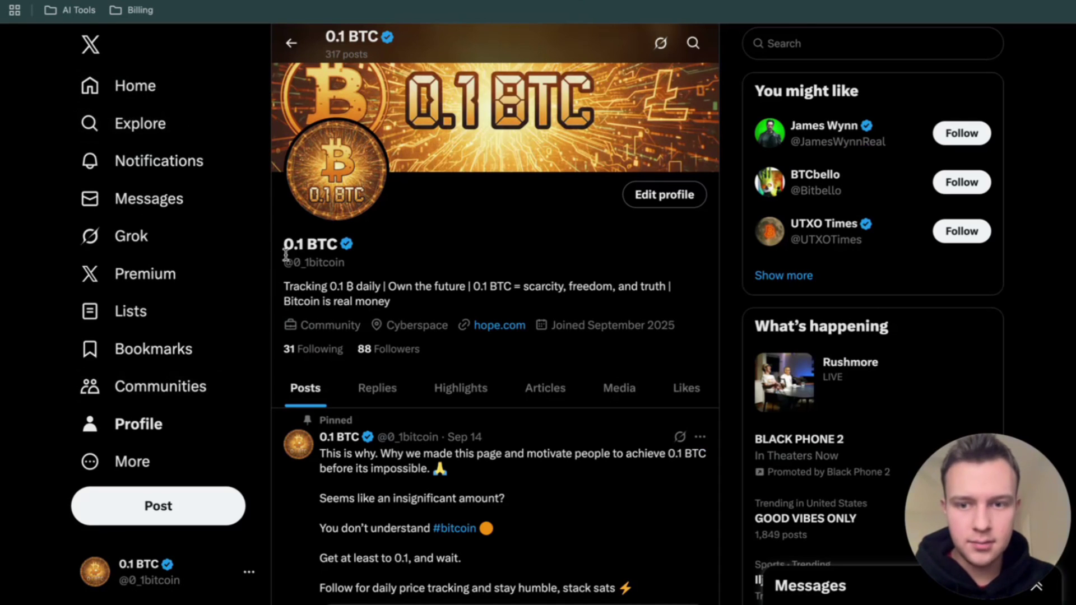
click(380, 387)
scroll(381, 374, down, 10)
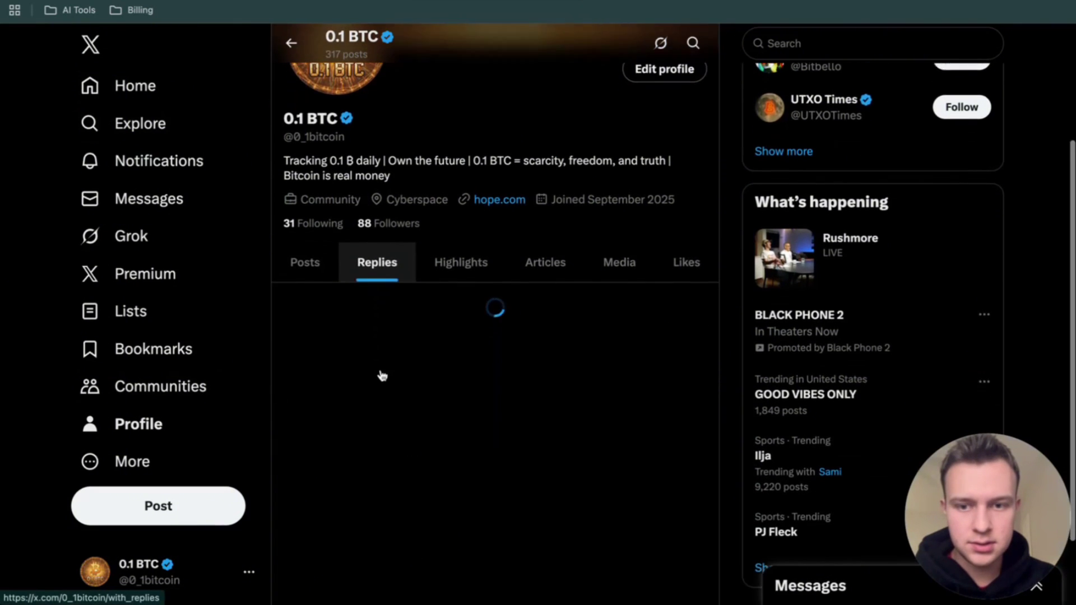
scroll(381, 375, down, 15)
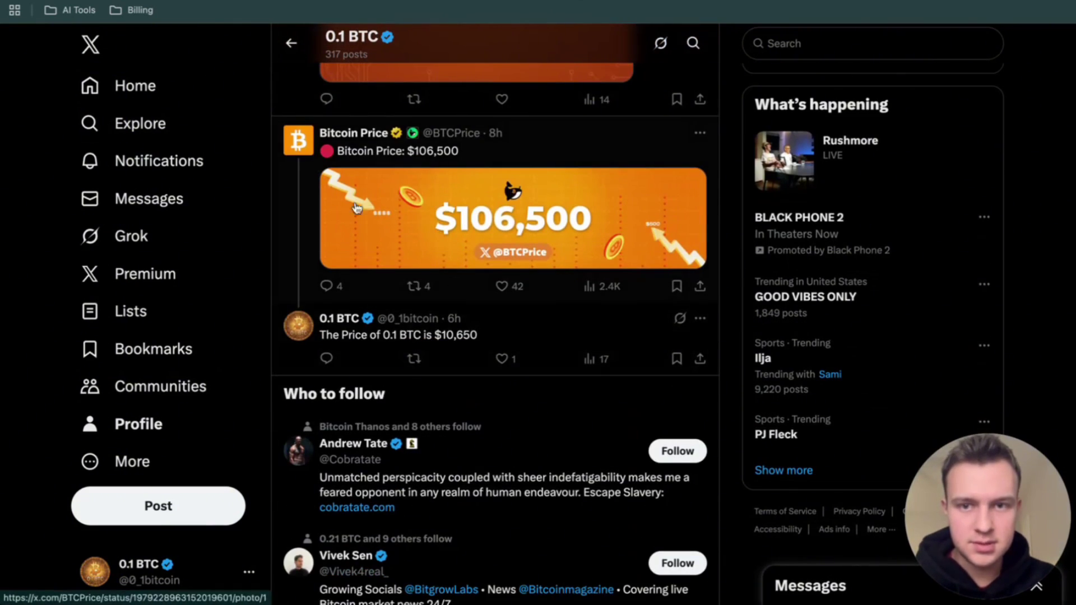
- Open the Bitcoin Price profile on X and copy its handle BTCPrice without the @ sign
click(347, 134)
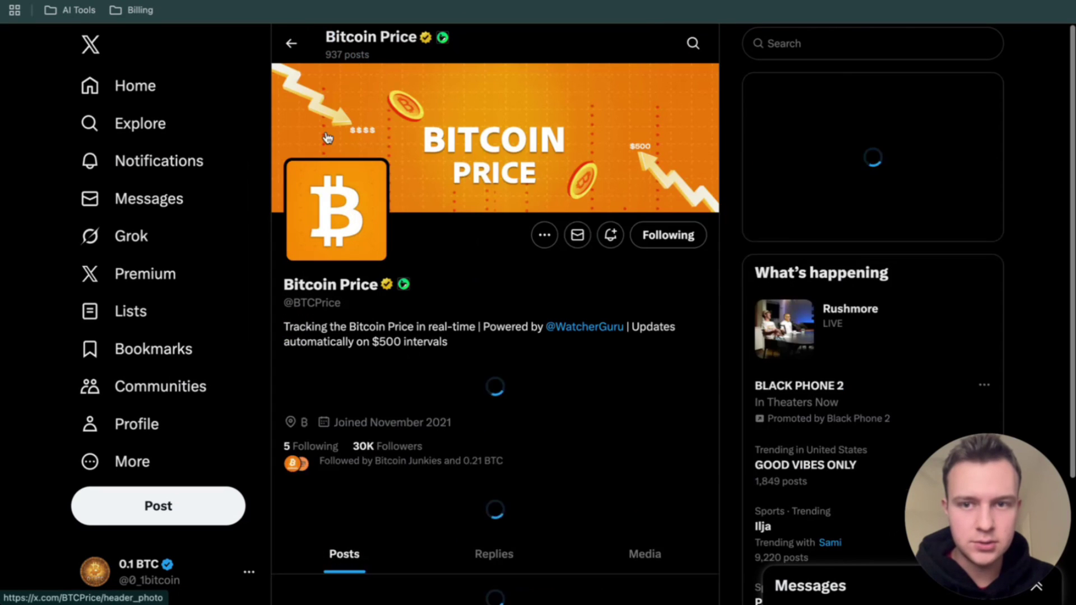
scroll(297, 302, down, 2)
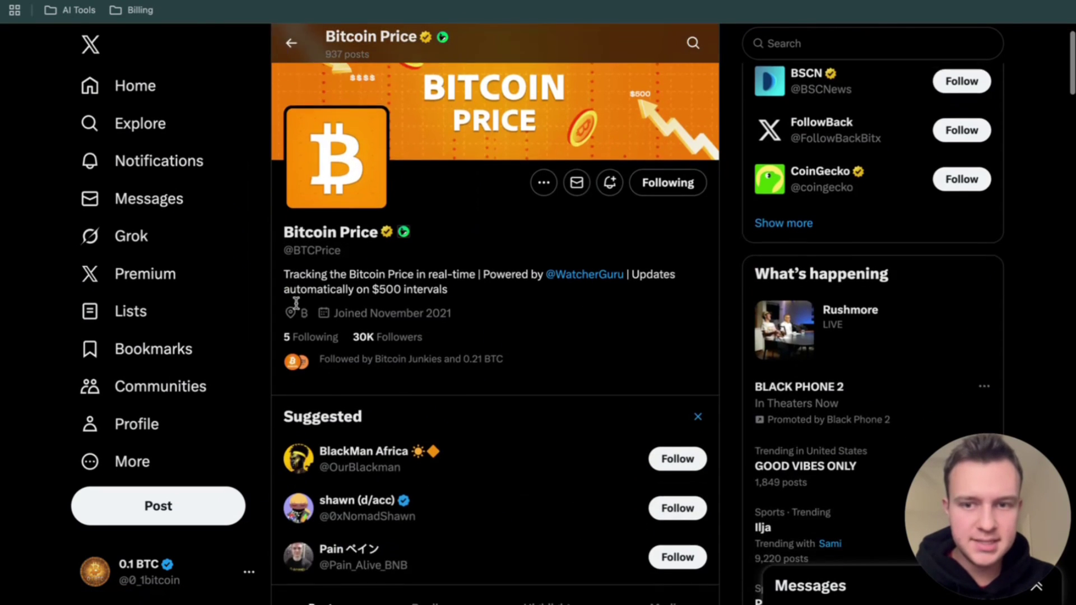
scroll(432, 315, down, 5)
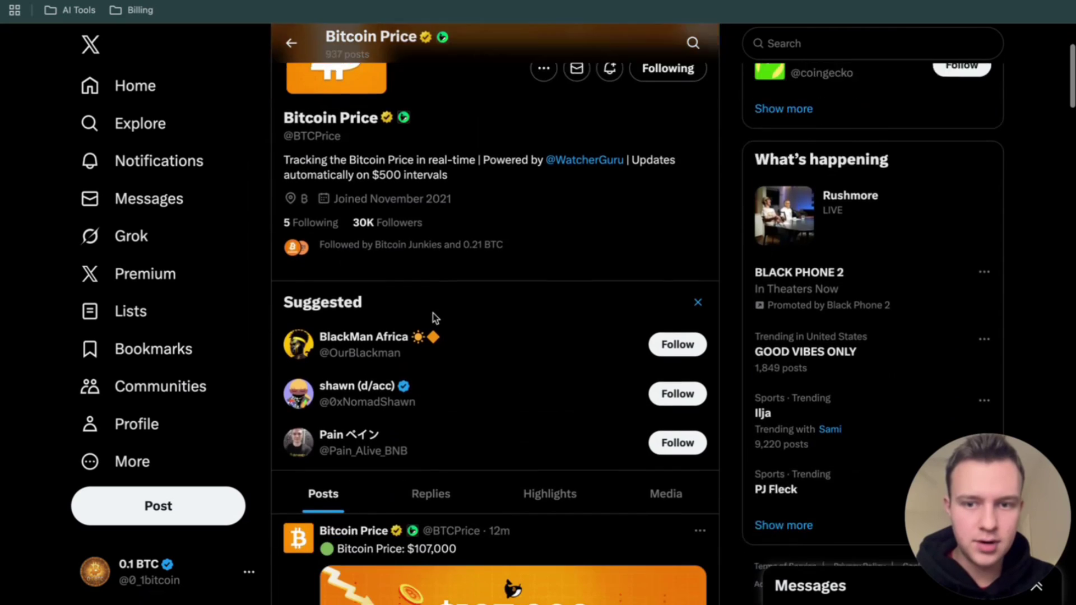
scroll(432, 314, up, 4)
drag(340, 189, 296, 190)
key(super+c)
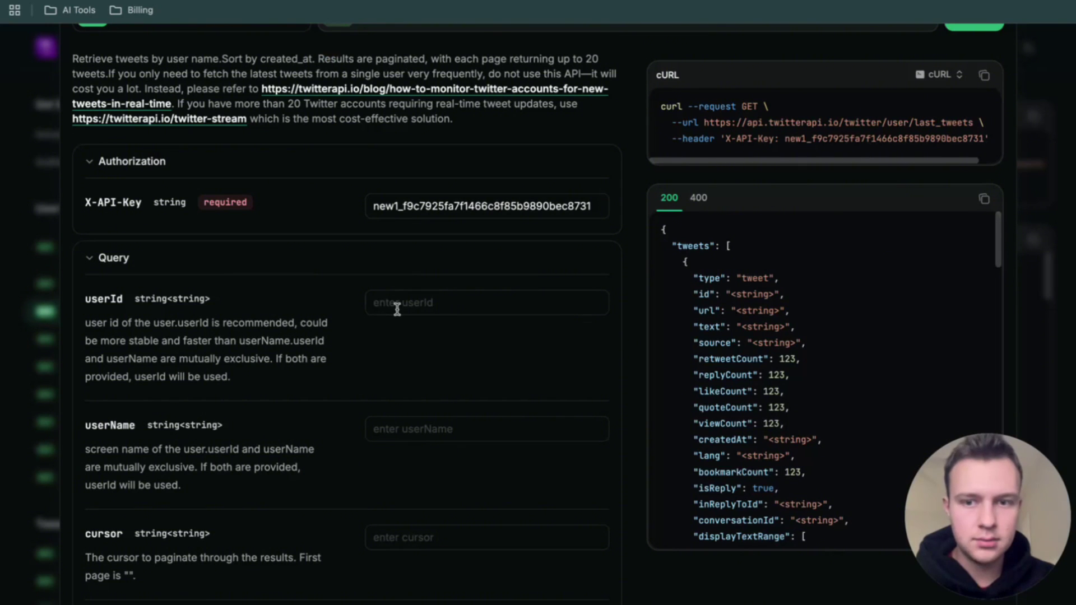
- Send the Get User Last Tweets request in the twitterapi.io docs with userId BTCPrice and show the response headers
click(397, 309)
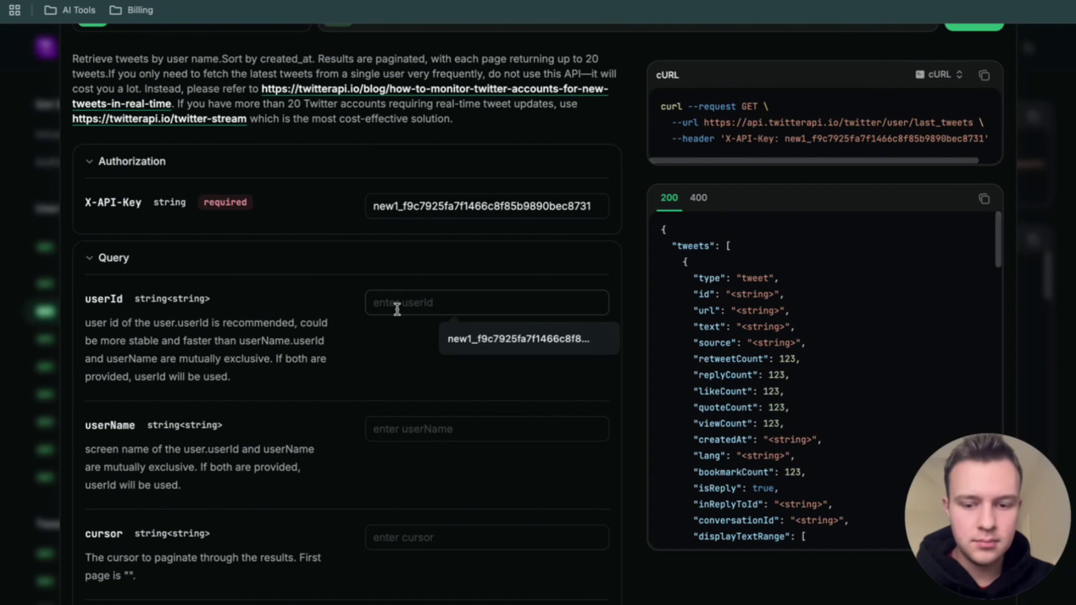
key(super+v)
scroll(355, 441, down, 3)
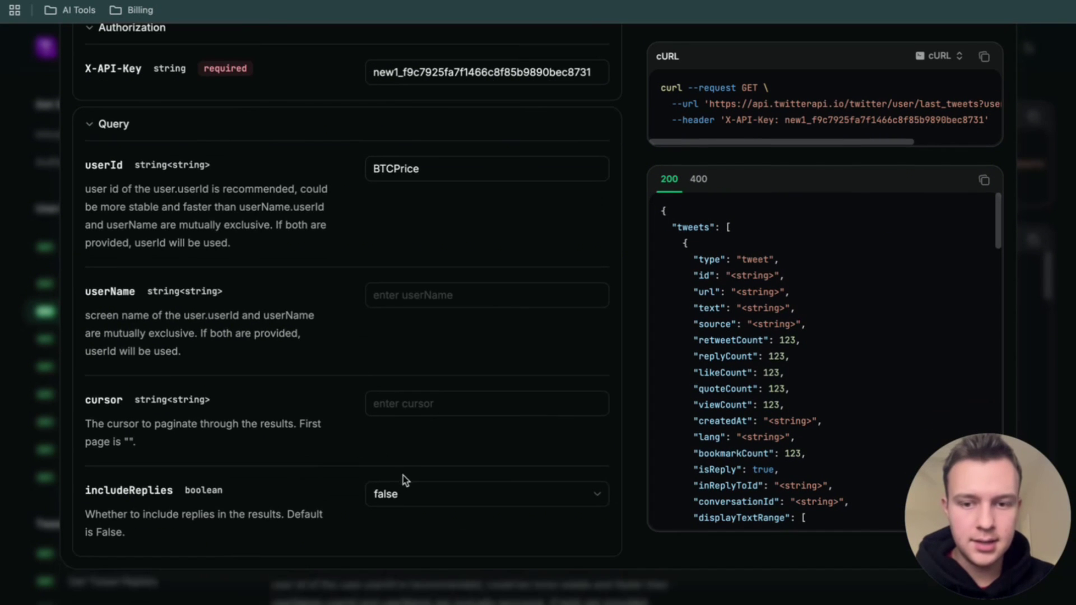
scroll(344, 280, up, 4)
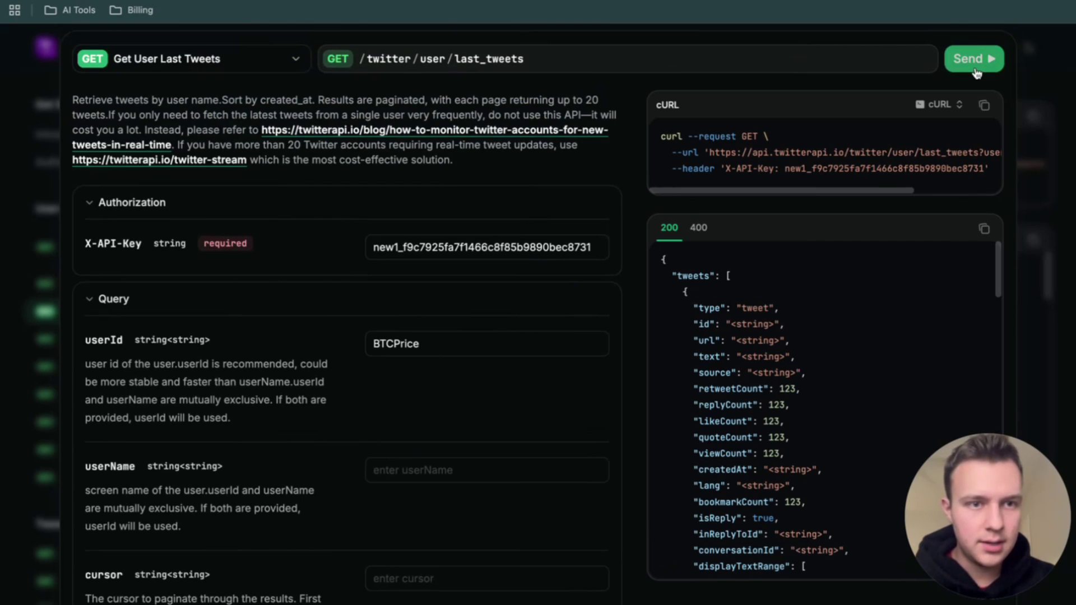
click(975, 70)
click(897, 106)
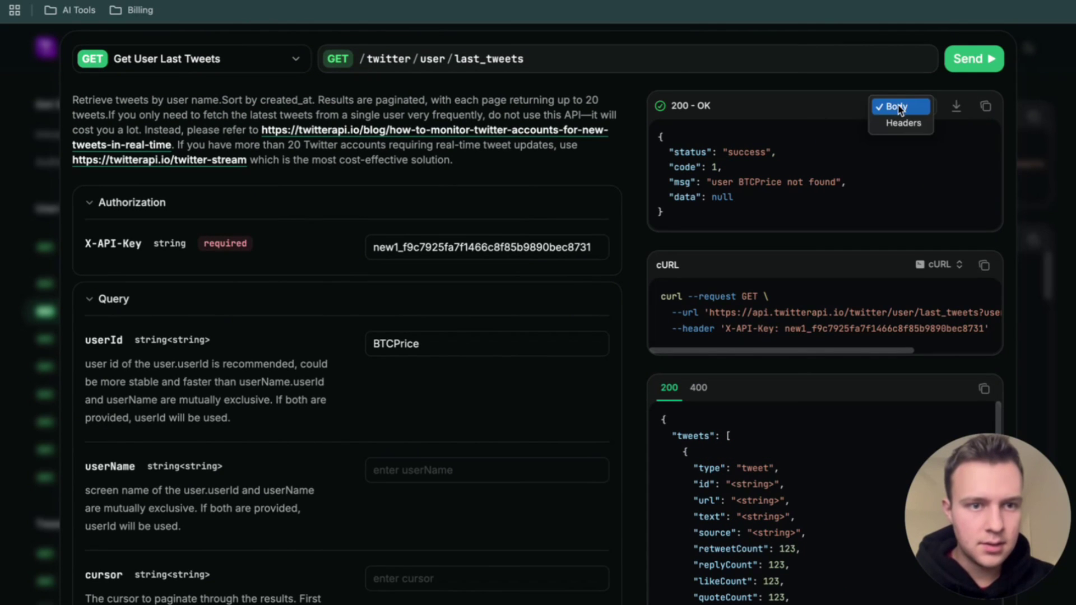
click(899, 123)
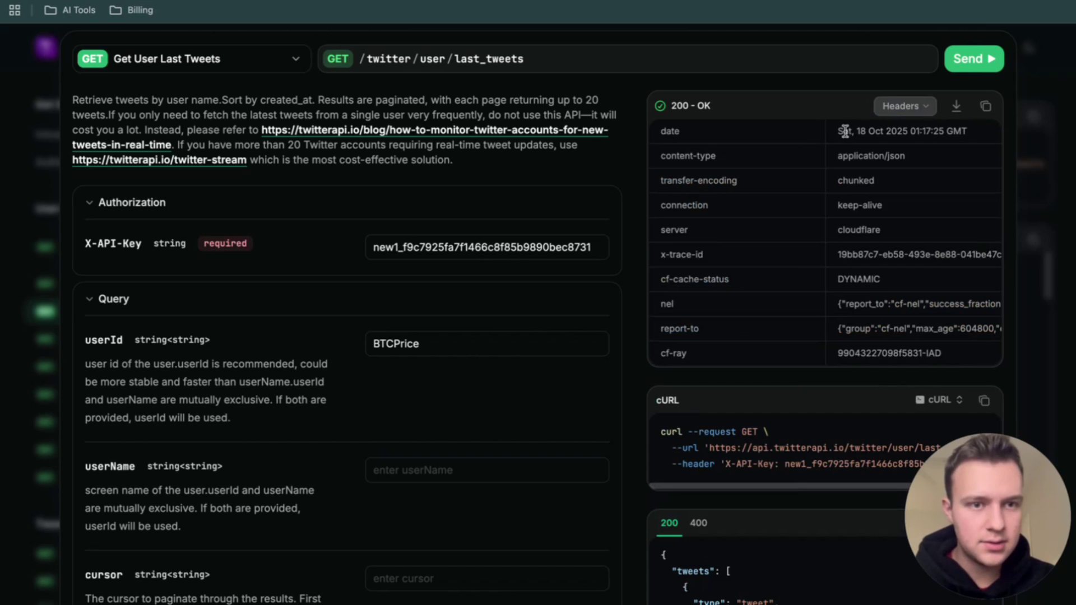
- Review the cURL command generated for the BTCPrice last-tweets request and copy it
scroll(784, 312, down, 5)
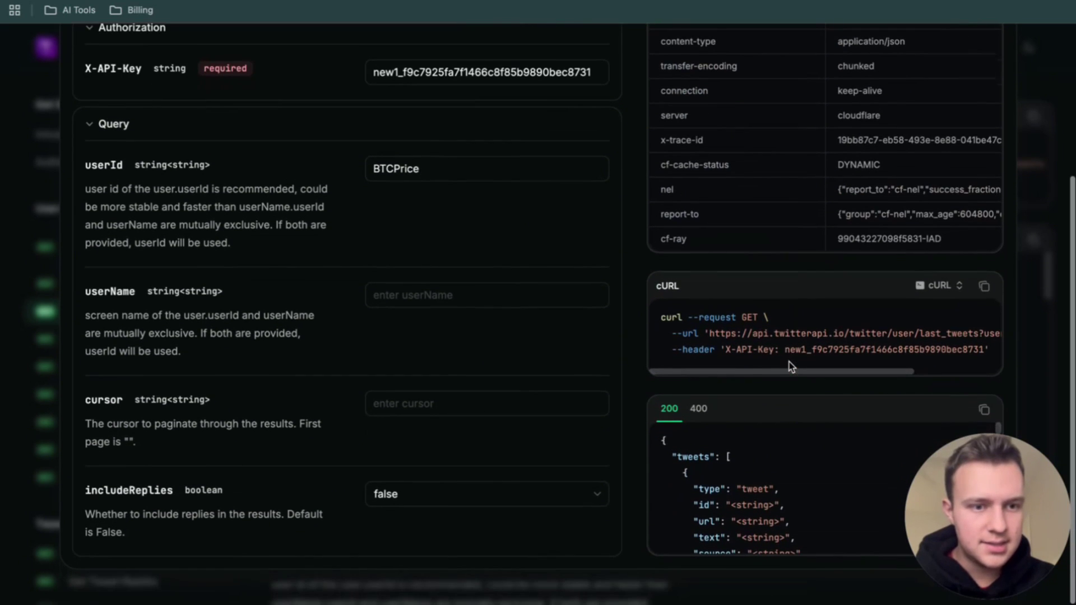
scroll(807, 344, right, 5)
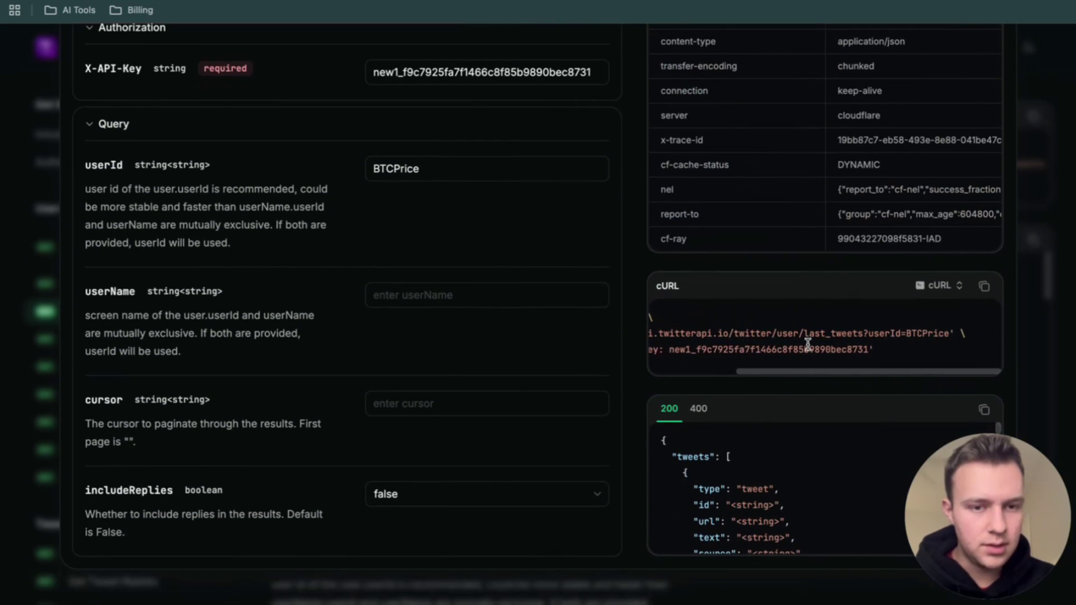
scroll(787, 346, left, 5)
scroll(758, 333, right, 5)
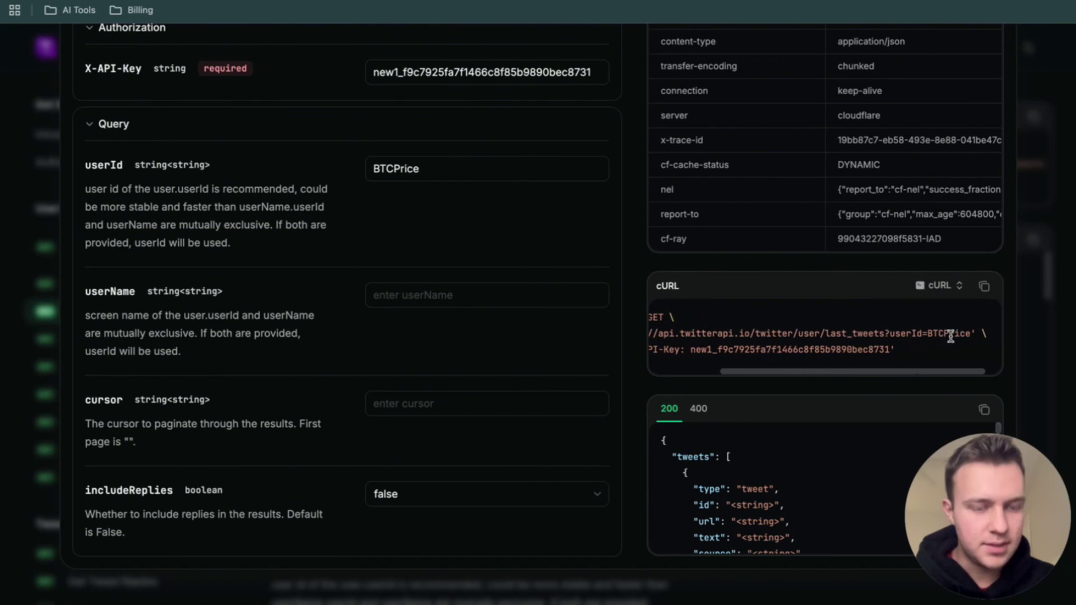
scroll(821, 346, left, 5)
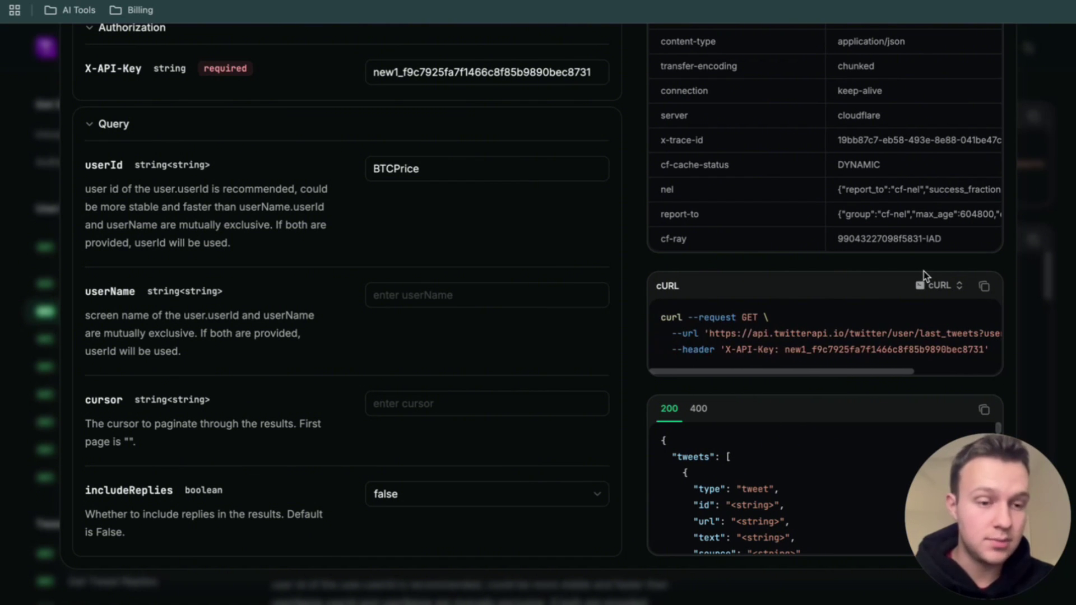
click(984, 286)
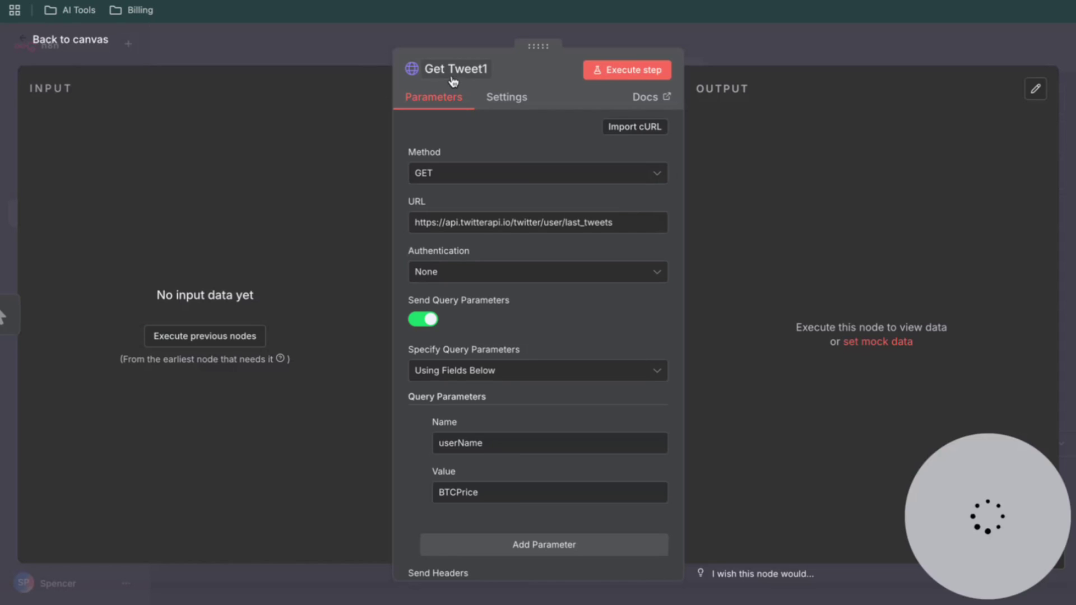
- Import the copied cURL command with its API key header into the Get Tweet1 node in n8n and review the imported parameters
click(642, 124)
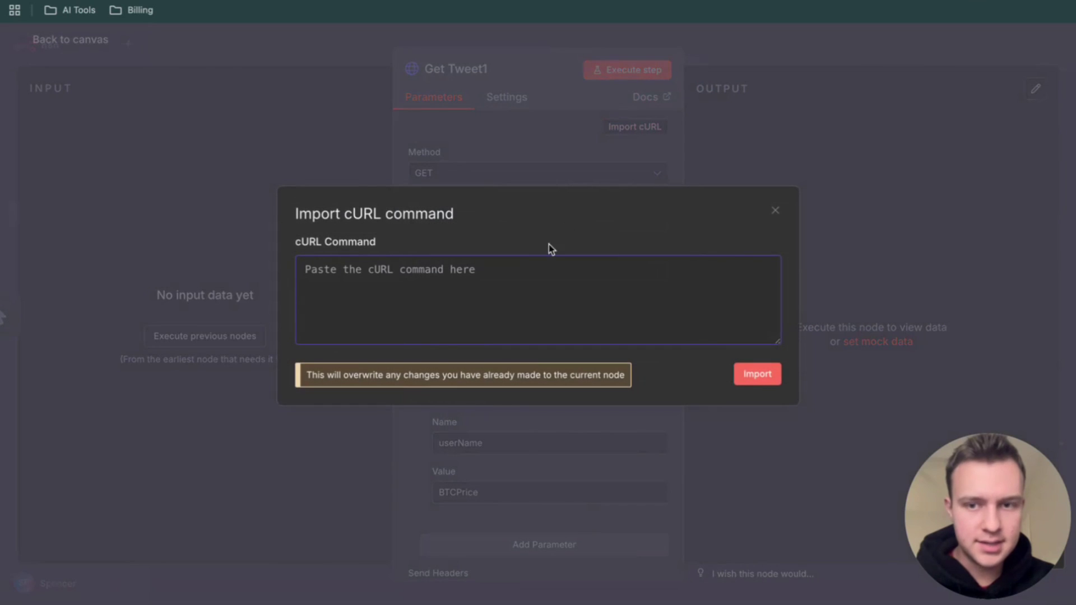
key(ctrl+v)
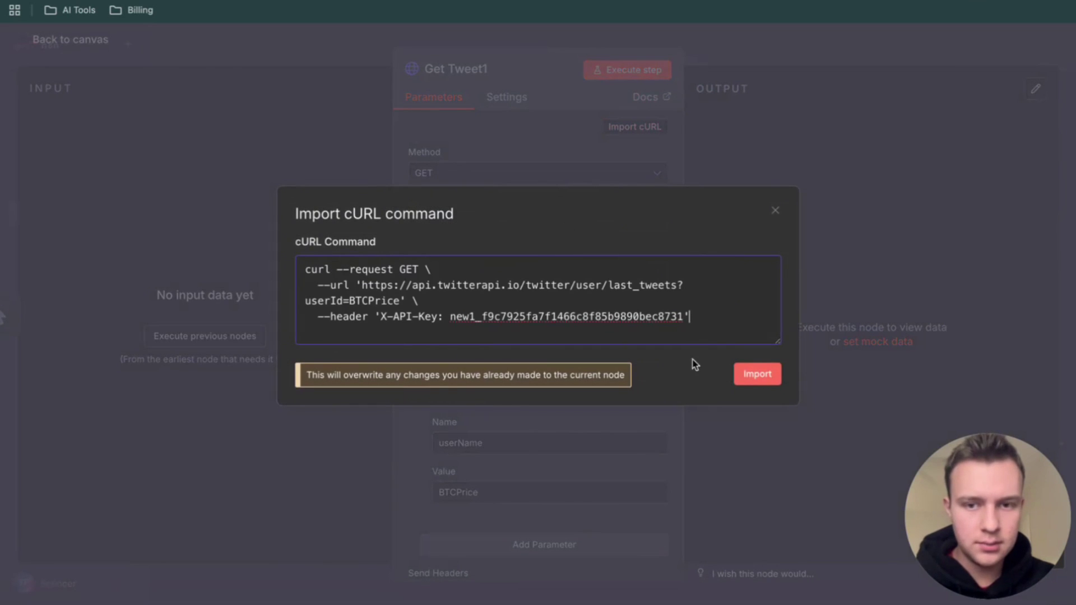
click(754, 380)
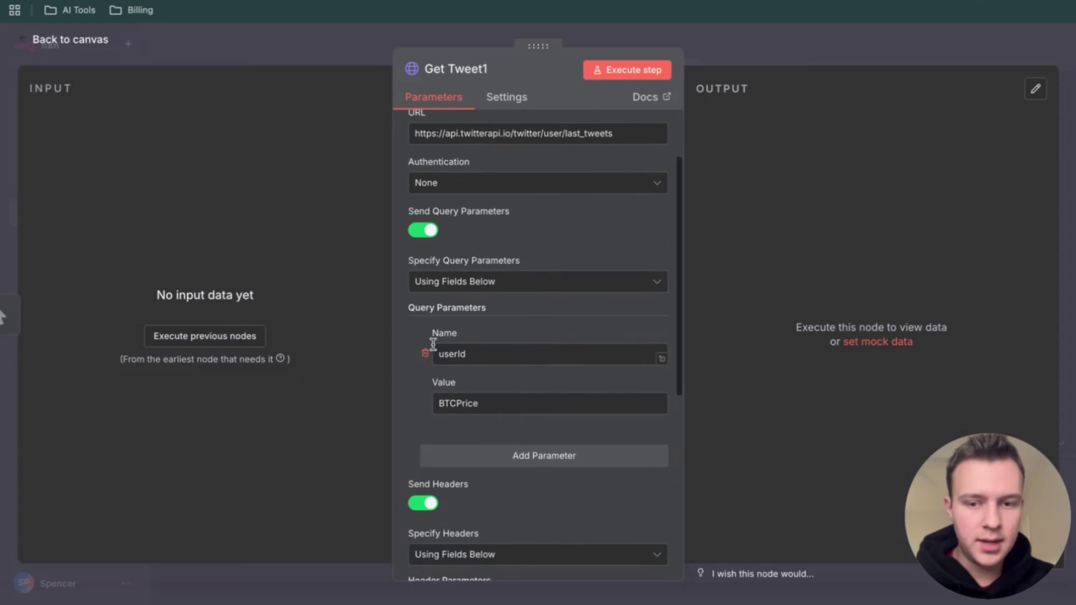
scroll(482, 314, up, 1)
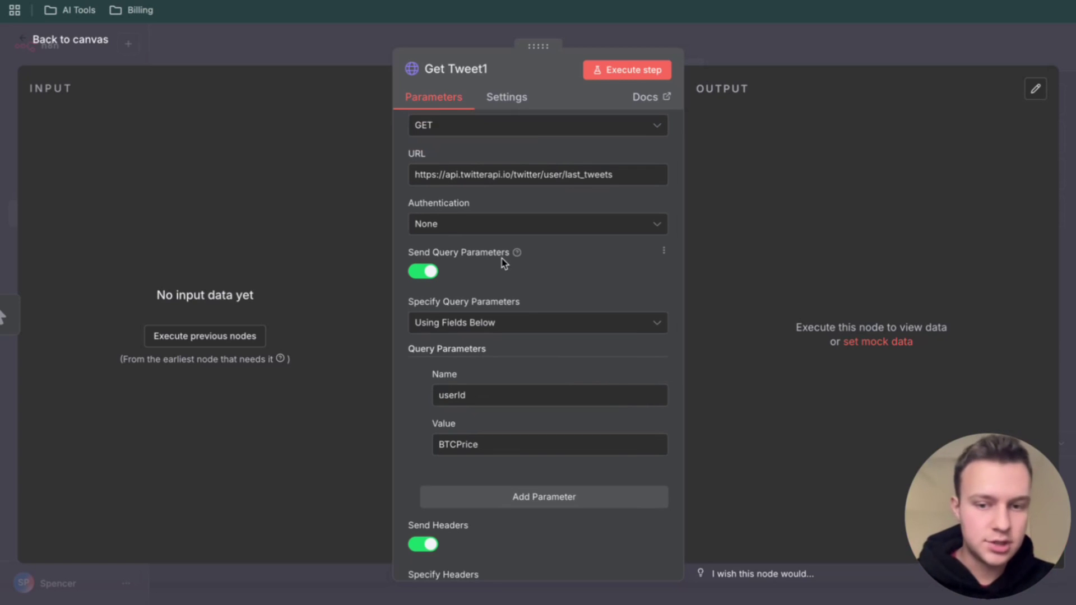
scroll(502, 263, down, 3)
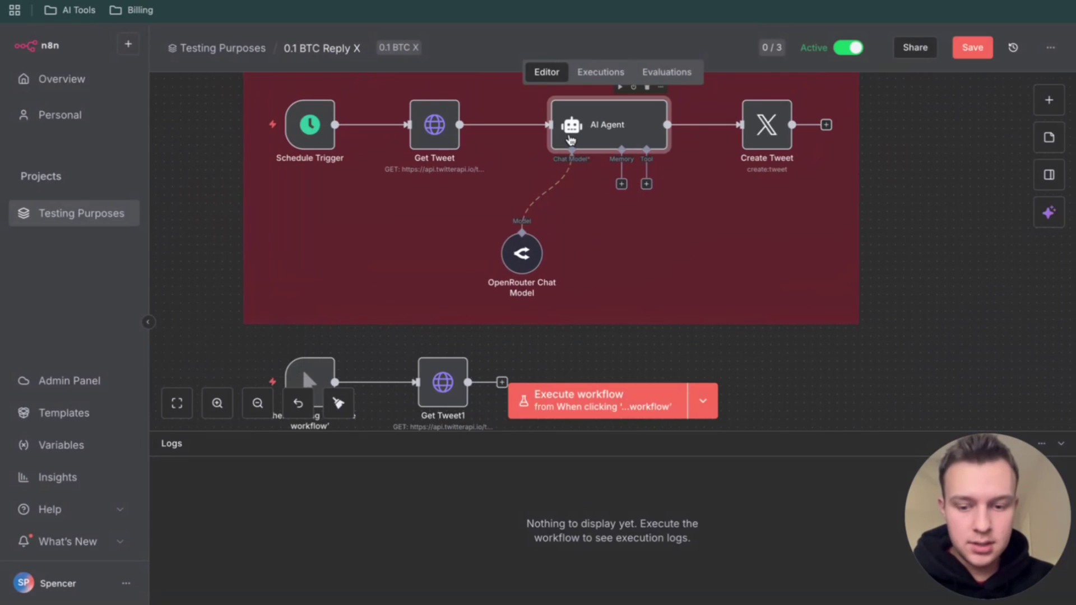
- Duplicate the AI Agent node, place the copy beside Get Tweet1 and connect Get Tweet1 to it
key(super+c)
scroll(583, 249, down, 1)
scroll(582, 249, down, 3)
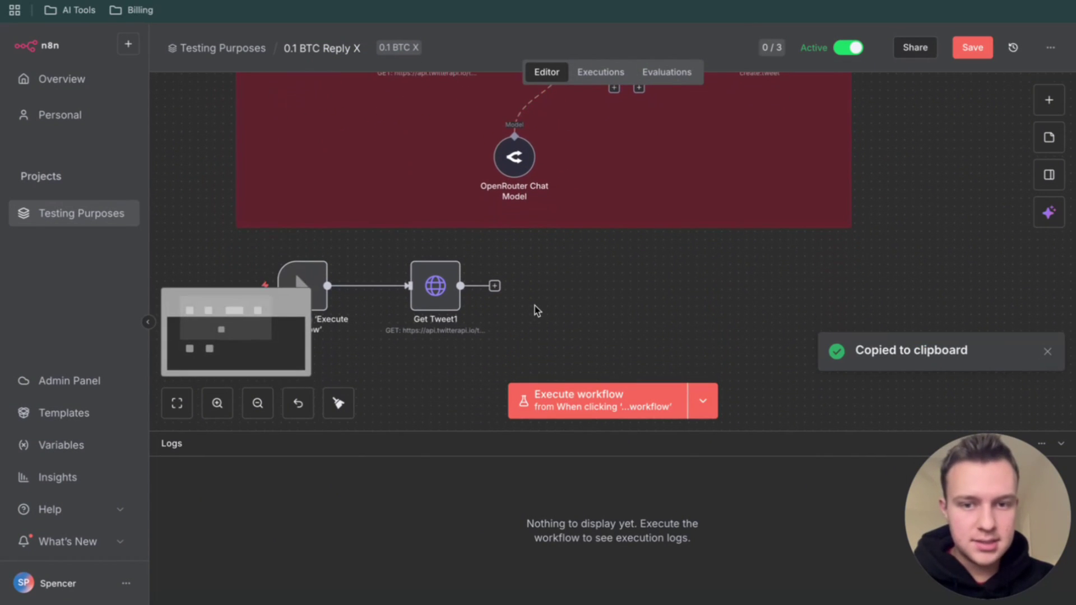
key(super+v)
drag(632, 123, 580, 273)
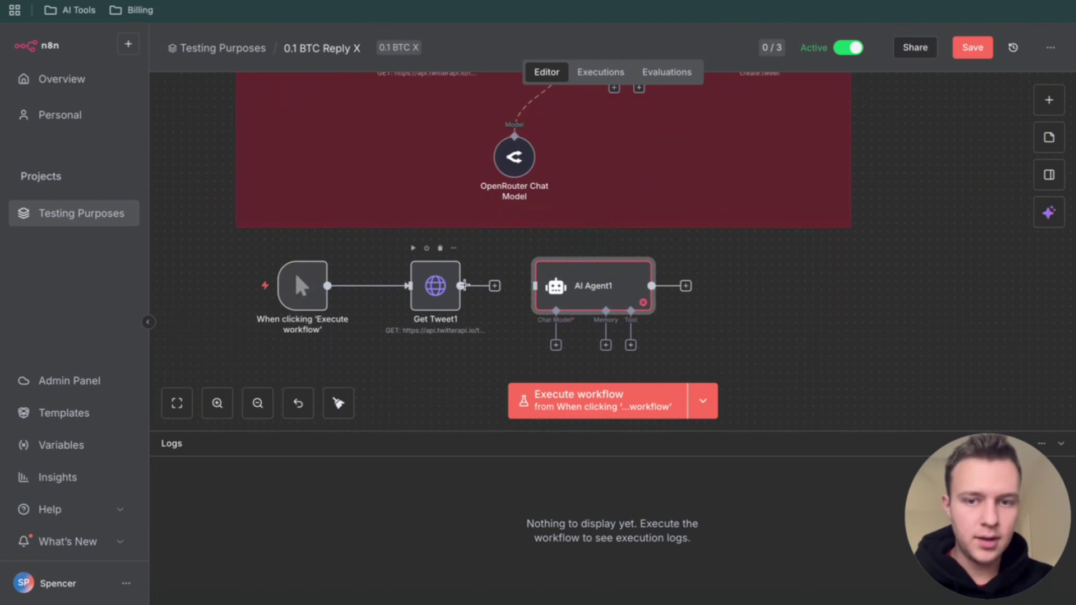
drag(459, 286, 536, 286)
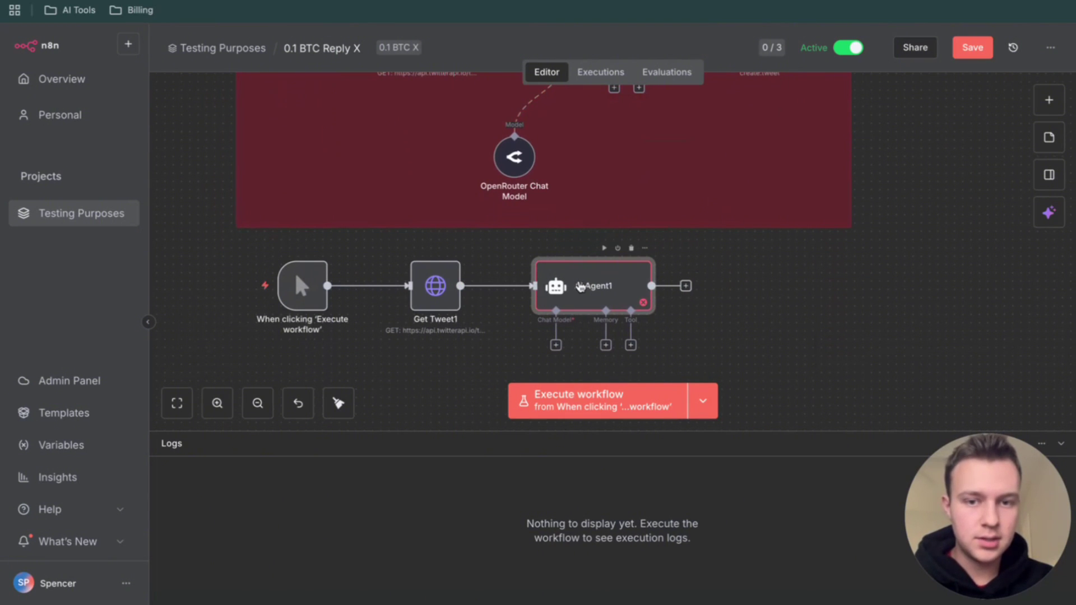
- Examine the AI Agent node's price-isolating prompt, the tweet text it takes as input and its output
double_click(580, 280)
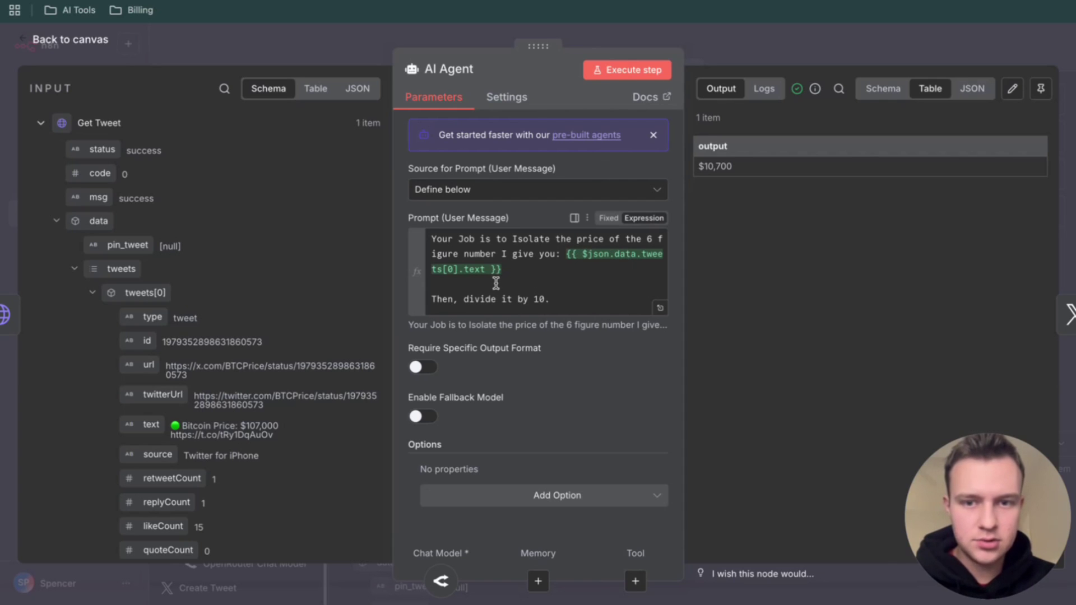
scroll(347, 282, down, 2)
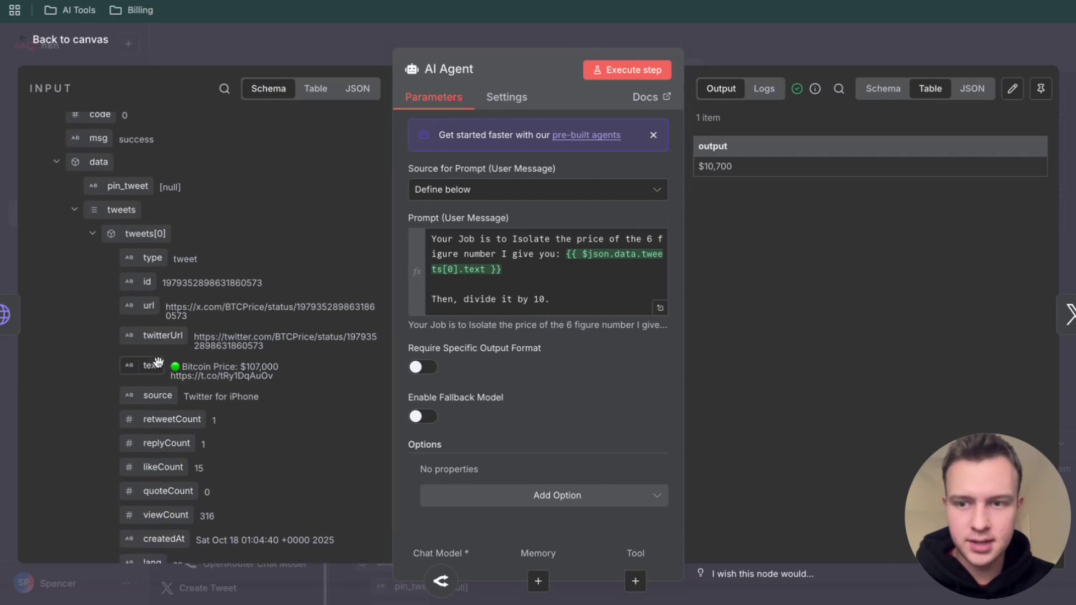
scroll(507, 272, down, 2)
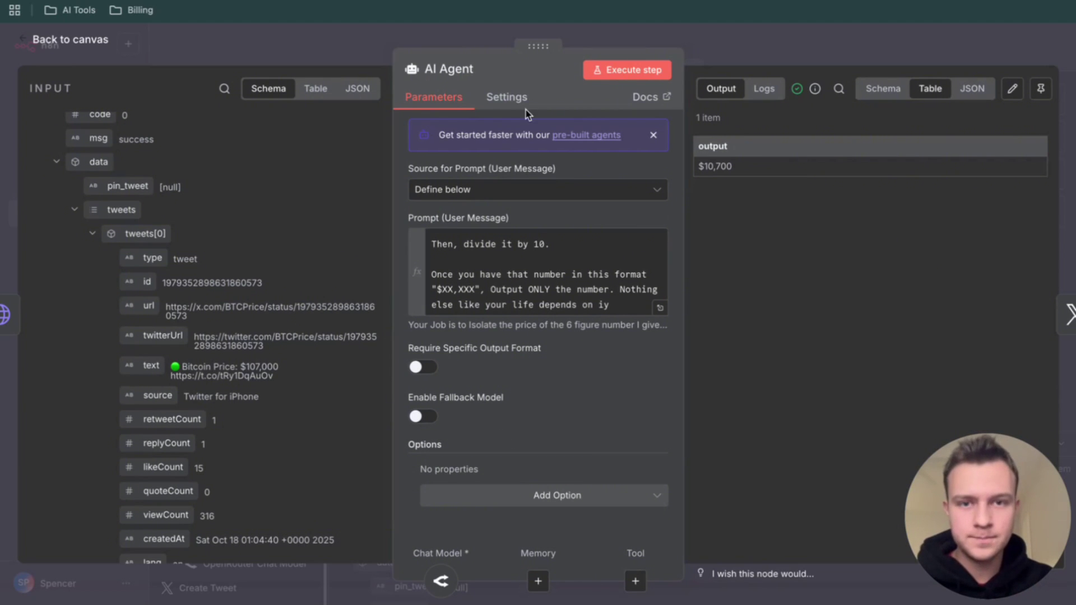
double_click(731, 167)
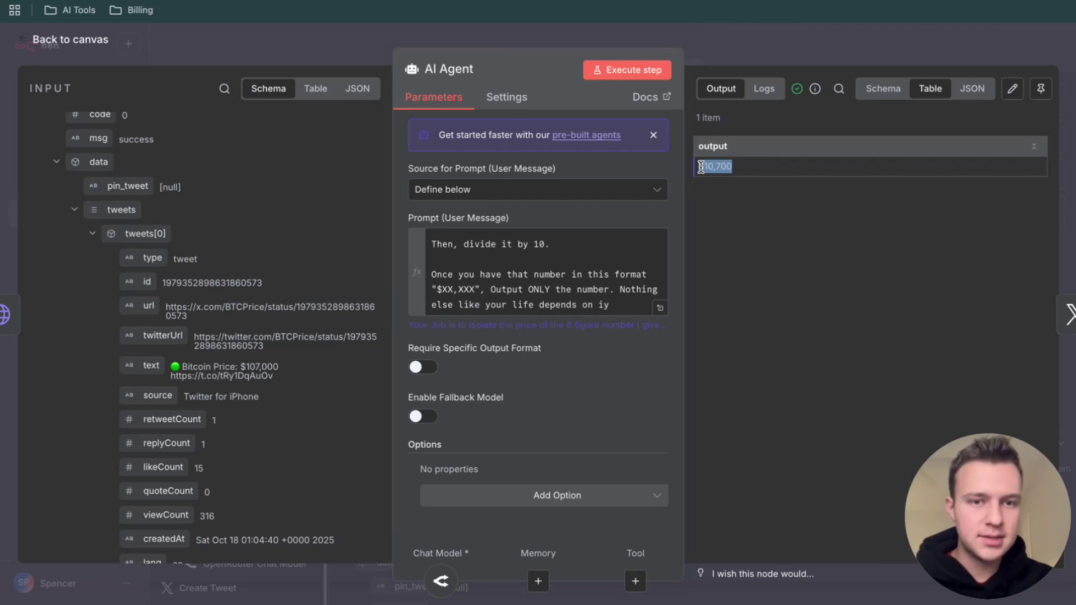
click(727, 49)
- Open the Create Tweet node and examine its X credential choices, reply-by-ID setting and the Get Tweet input fields
scroll(699, 243, up, 2)
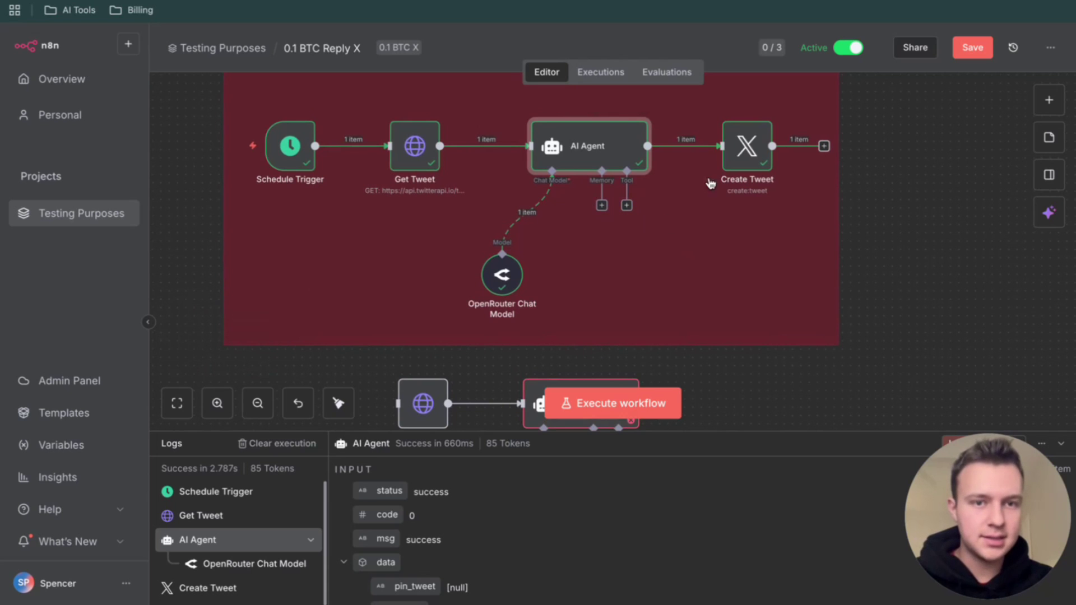
double_click(747, 147)
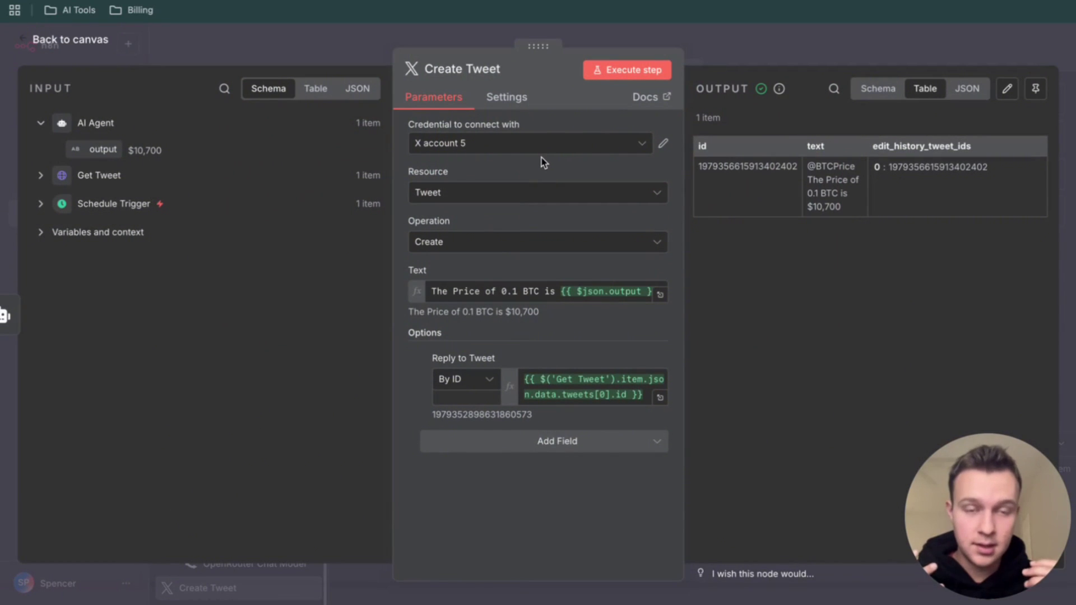
click(538, 147)
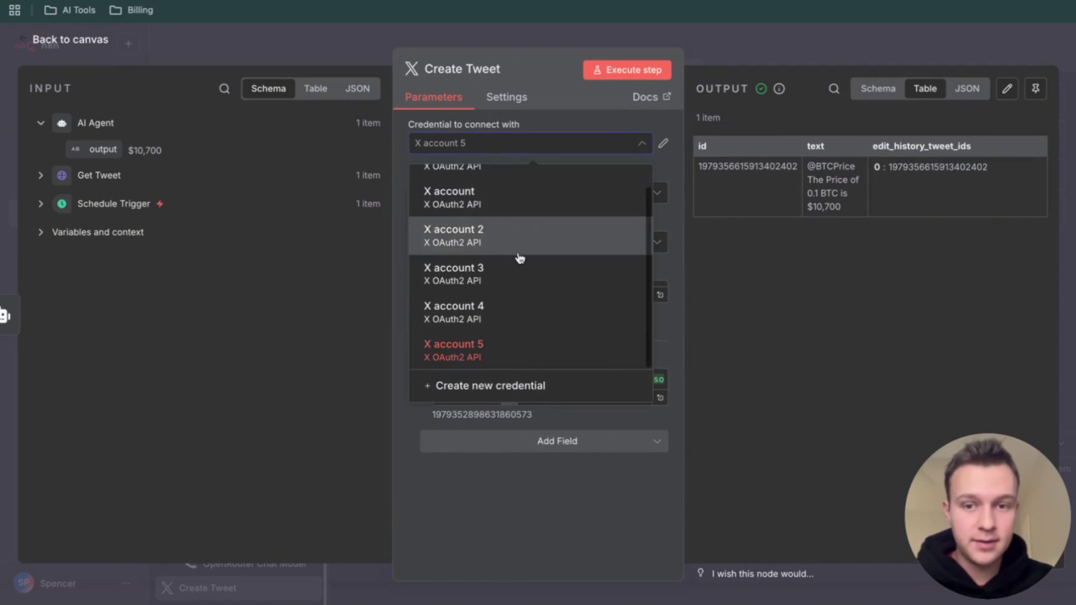
scroll(499, 336, down, 1)
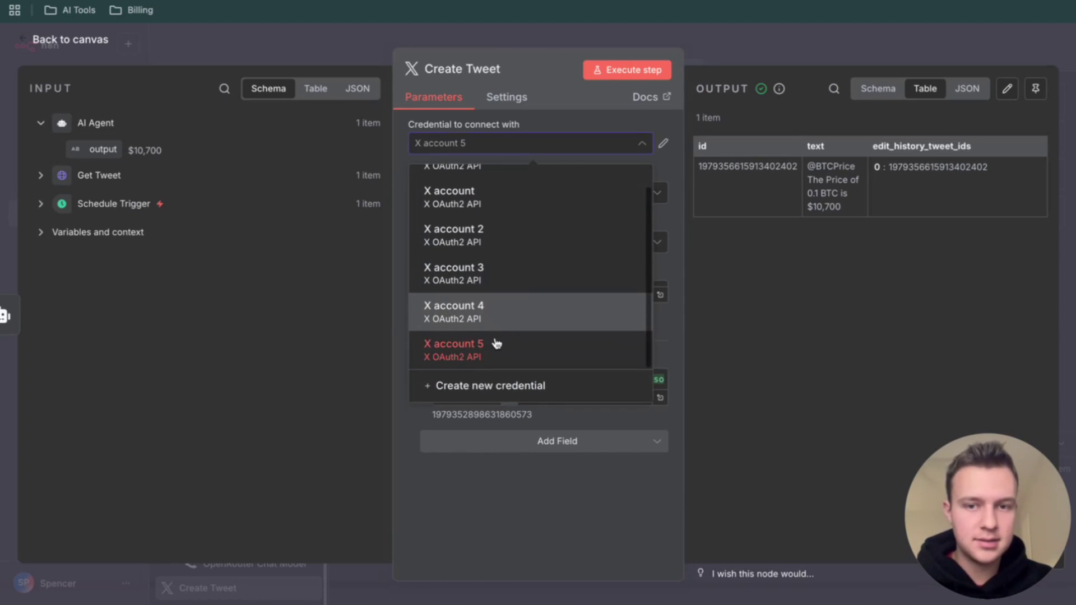
click(674, 330)
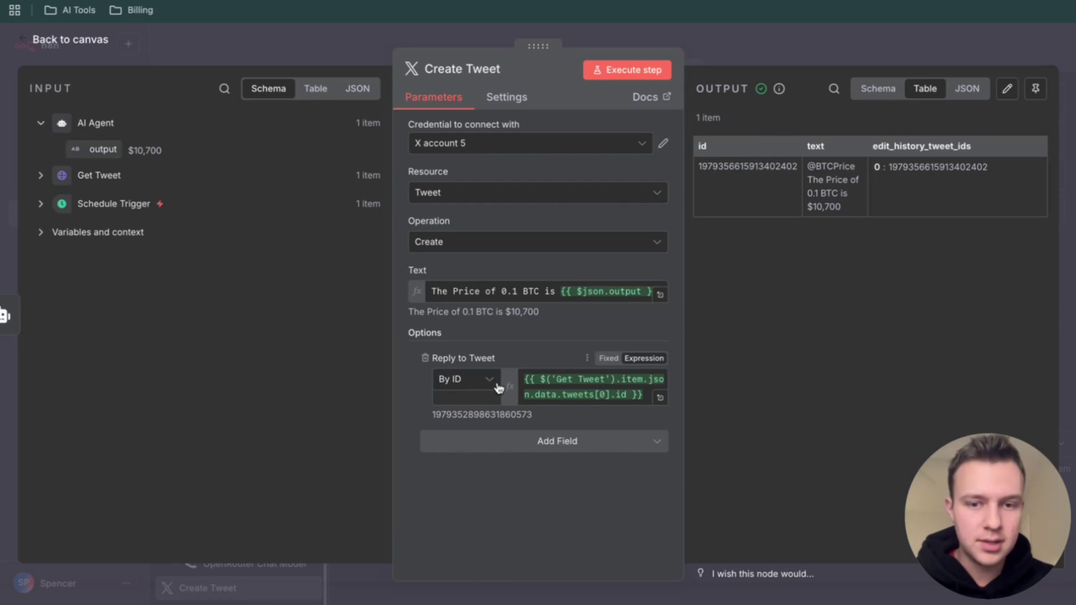
click(42, 176)
scroll(258, 352, down, 2)
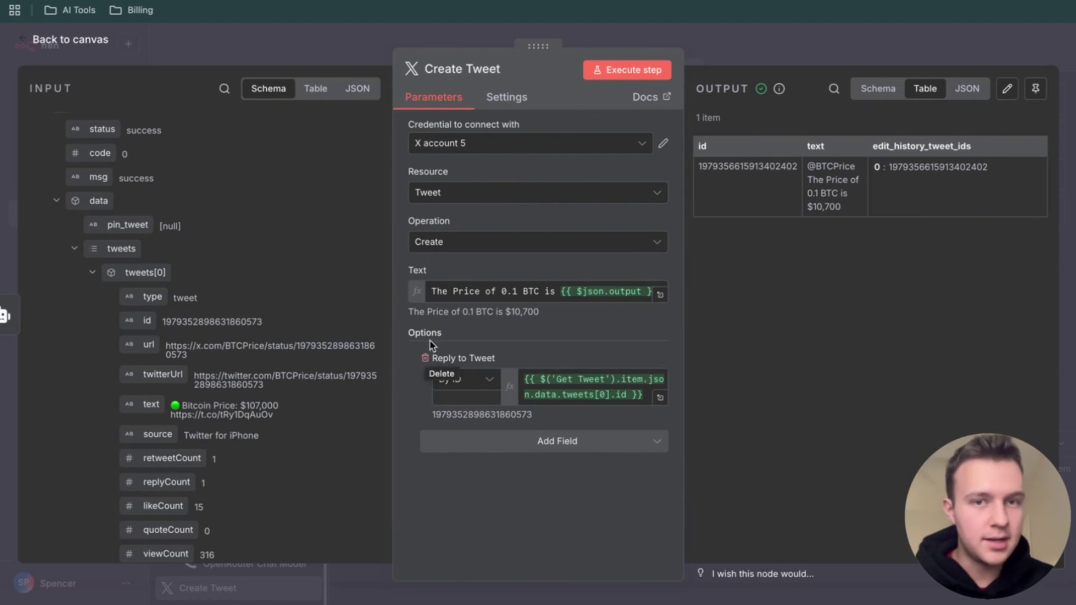
- Close the Create Tweet node and switch to X to open the Replies list of the 0.1 BTC profile
click(815, 46)
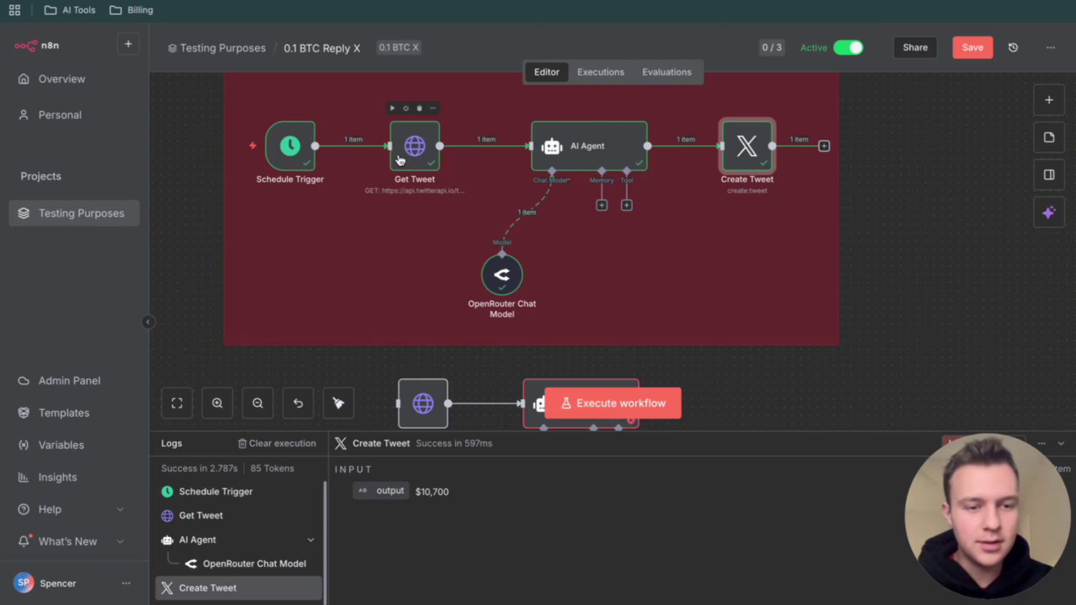
mouse_move(292, 167)
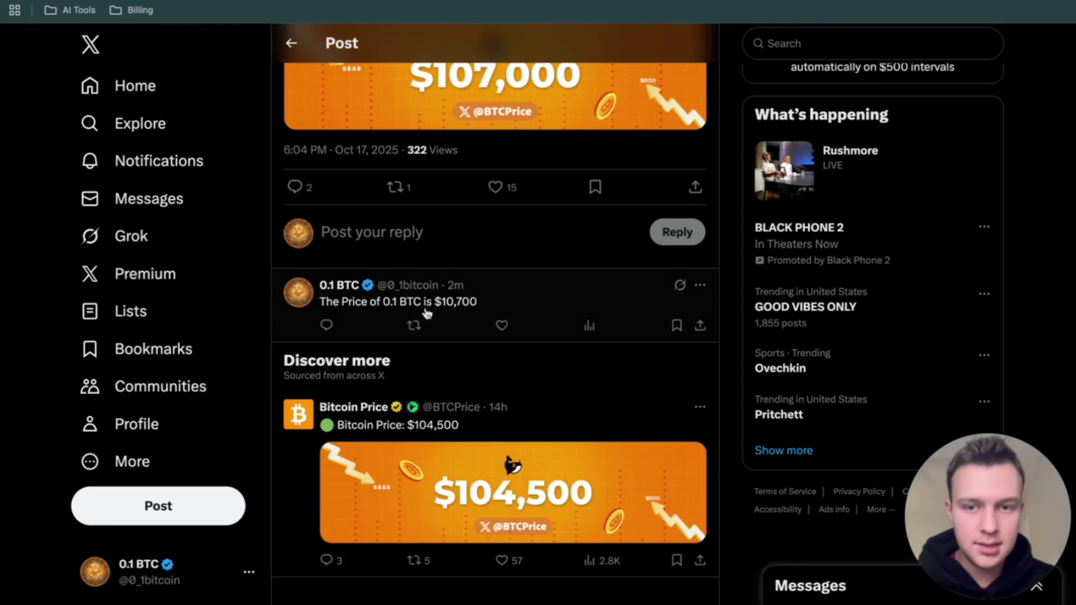
click(137, 426)
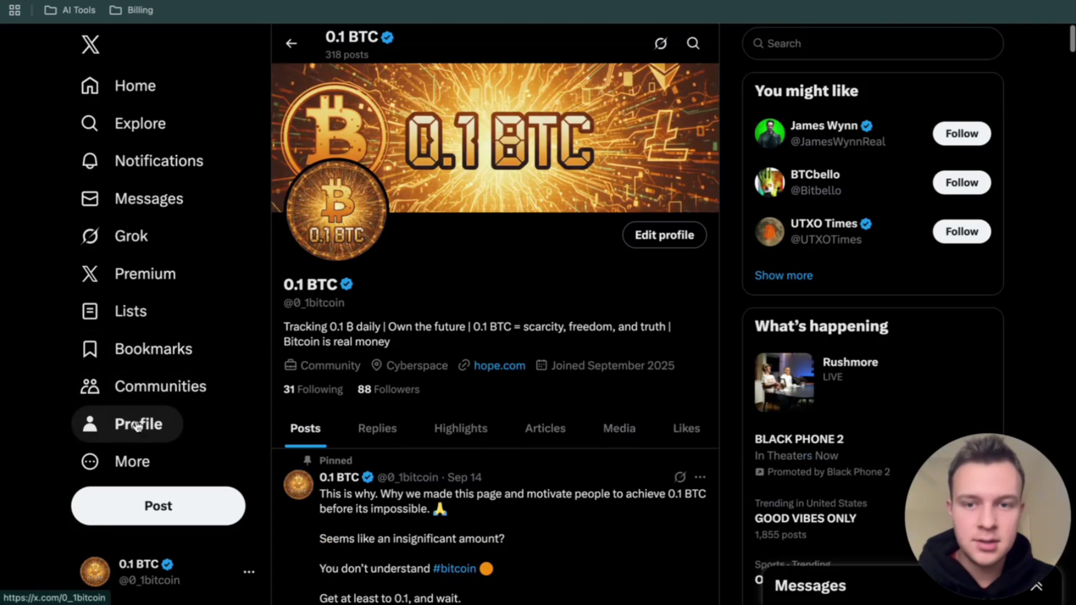
click(388, 436)
- Examine the 0.1 BTC account's automated price replies beneath the Bitcoin Price tweets, and return to the beginning of the profile
scroll(395, 437, down, 1)
scroll(396, 438, down, 1)
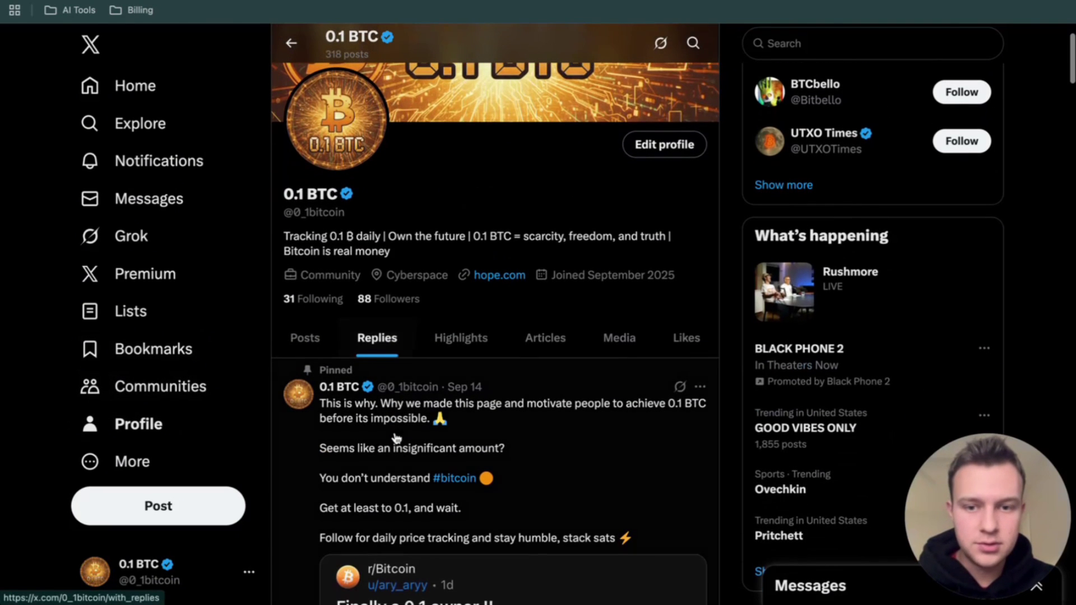
scroll(381, 362, down, 3)
scroll(380, 361, down, 7)
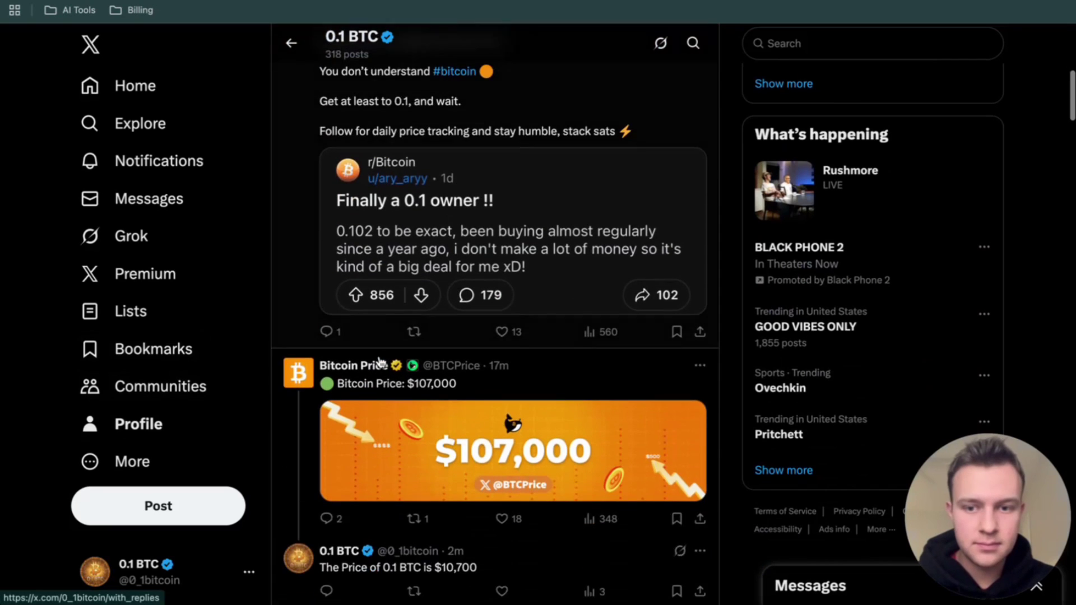
scroll(412, 455, down, 14)
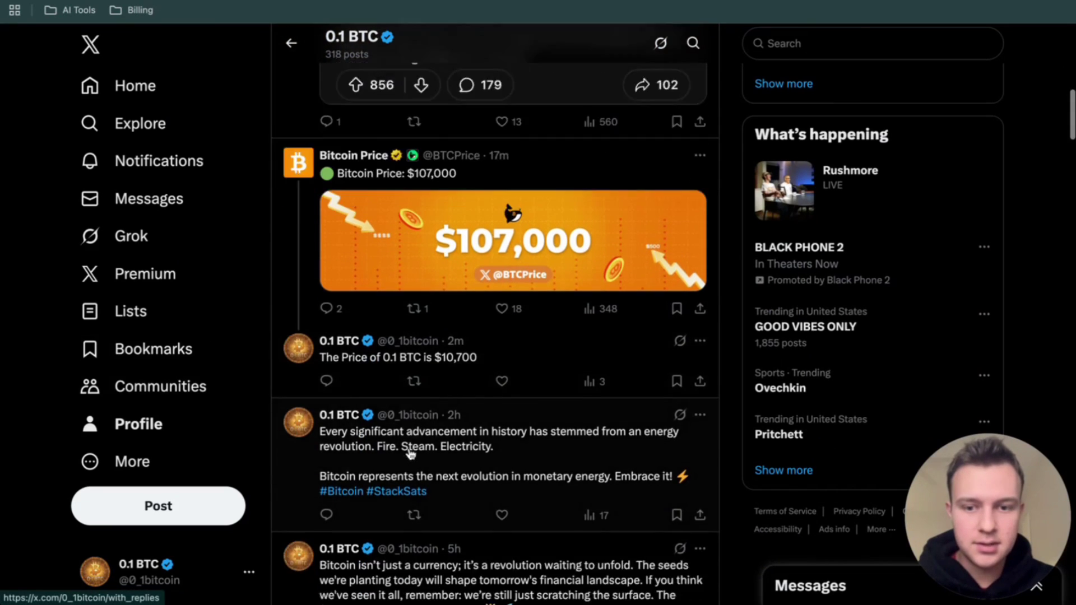
scroll(412, 456, down, 15)
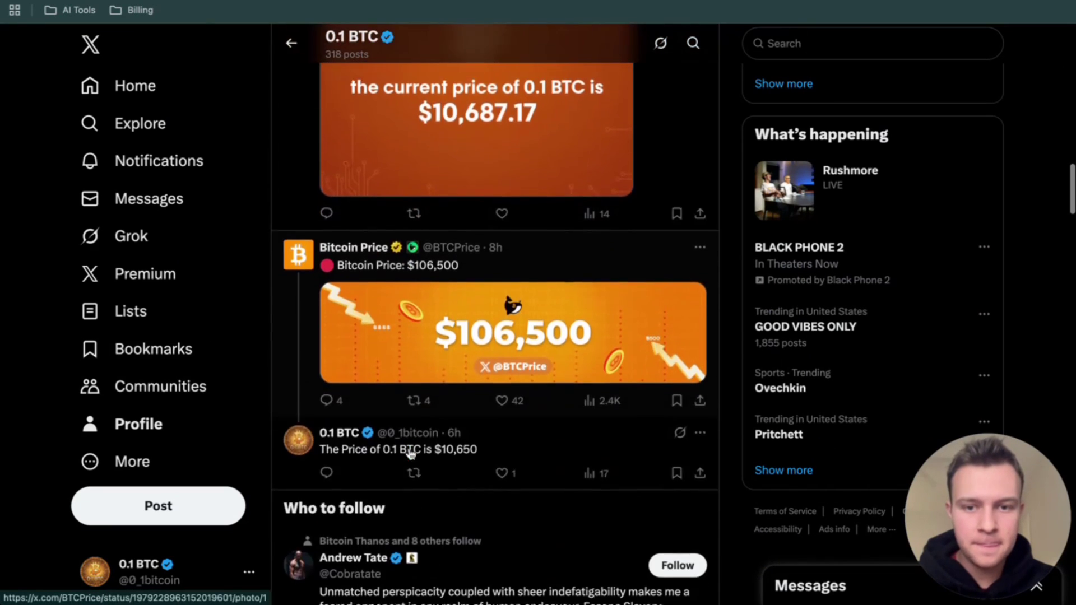
scroll(415, 487, down, 1)
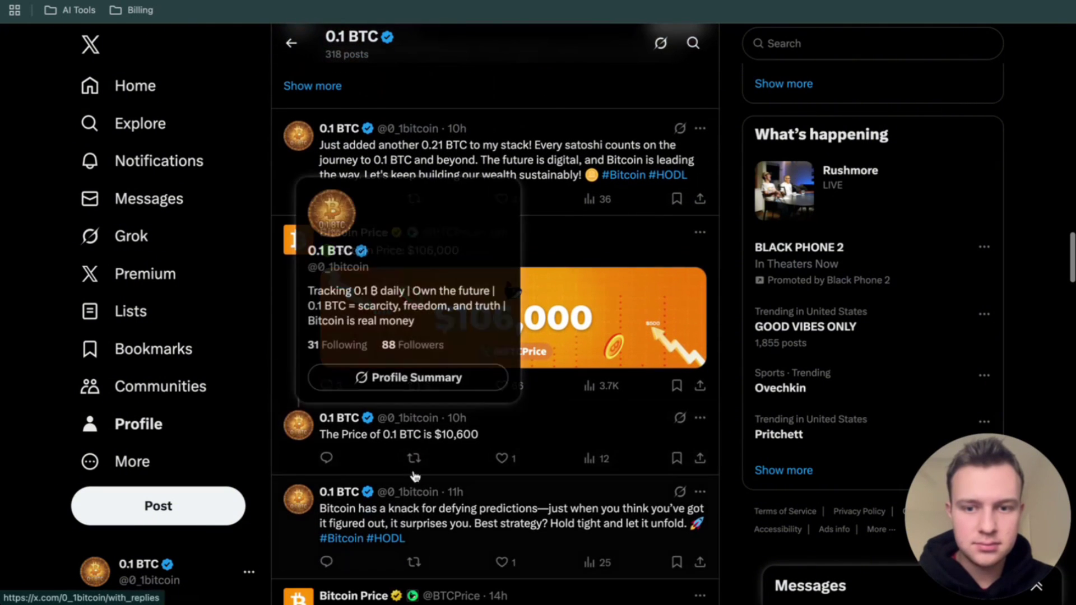
scroll(411, 393, down, 9)
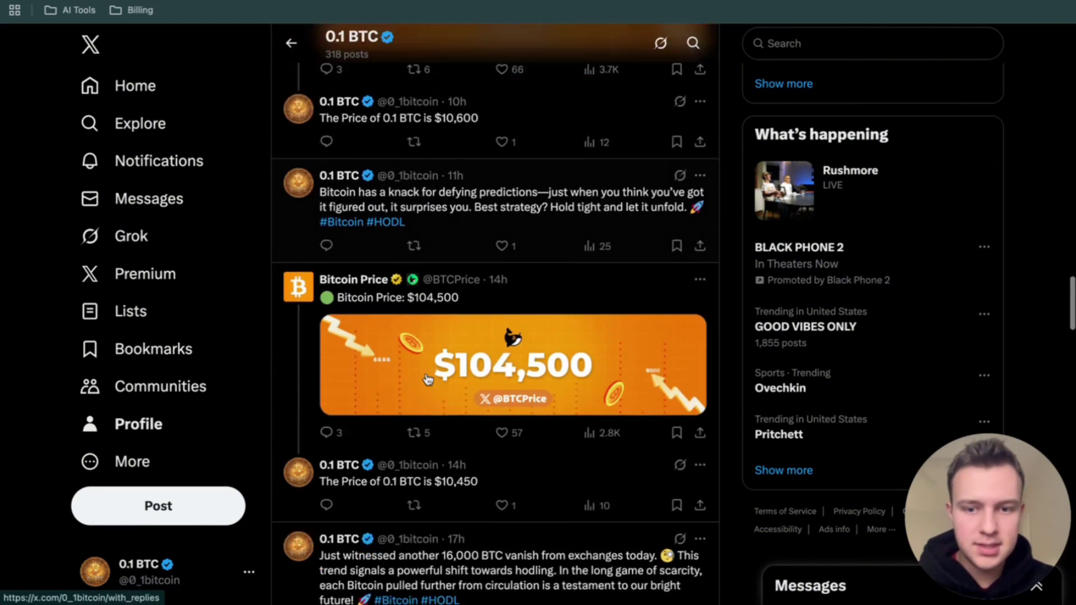
scroll(417, 350, down, 8)
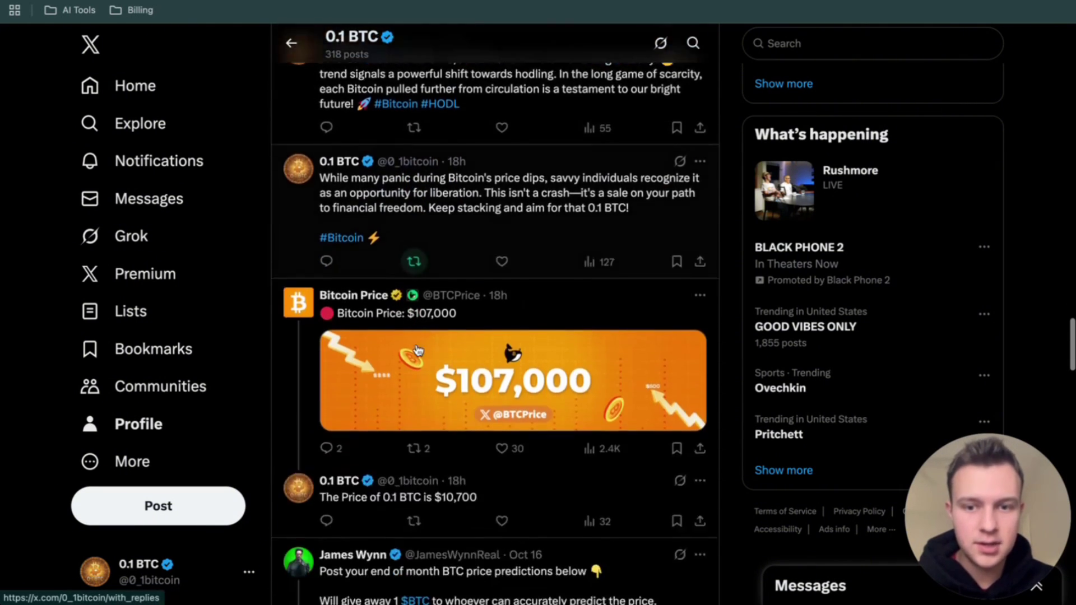
scroll(418, 349, down, 6)
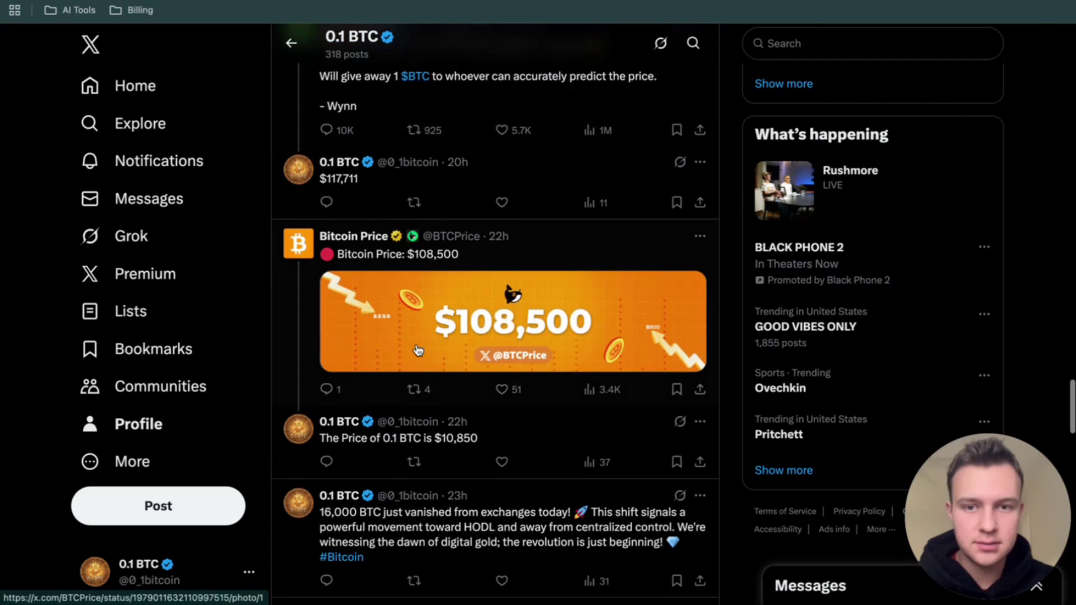
scroll(412, 376, up, 2)
scroll(418, 378, up, 20)
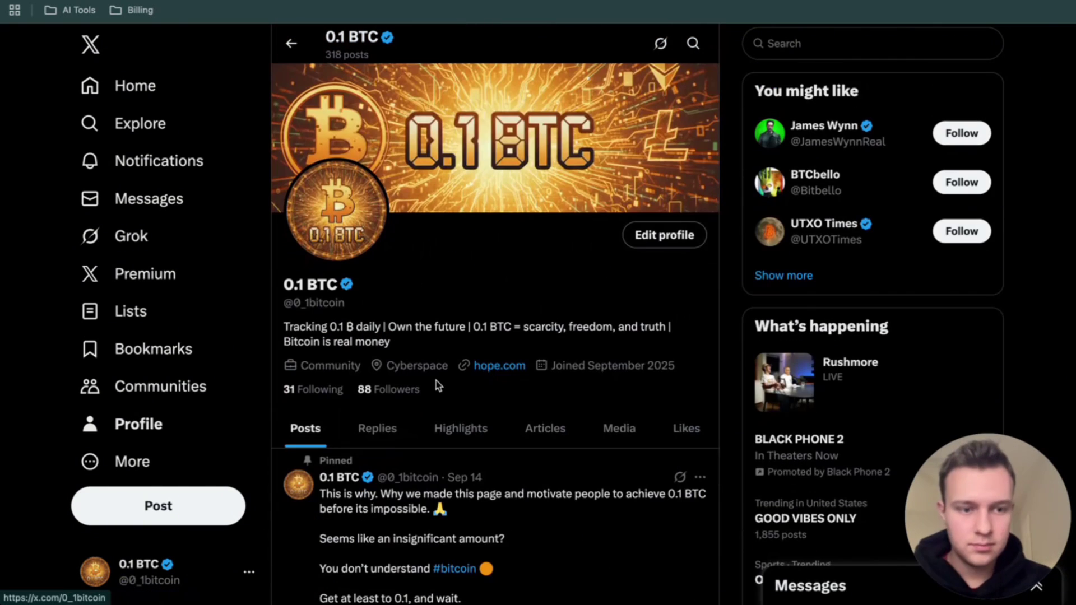